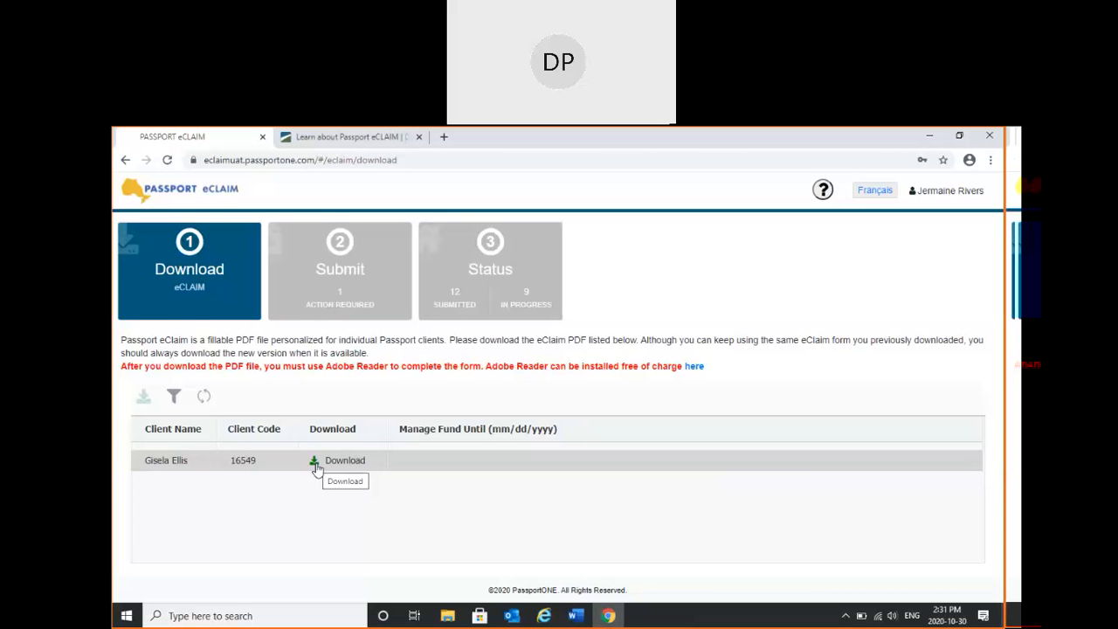
# - Download the client's eClaim PDF and open the downloaded file in the browser
pyautogui.click(316, 464)
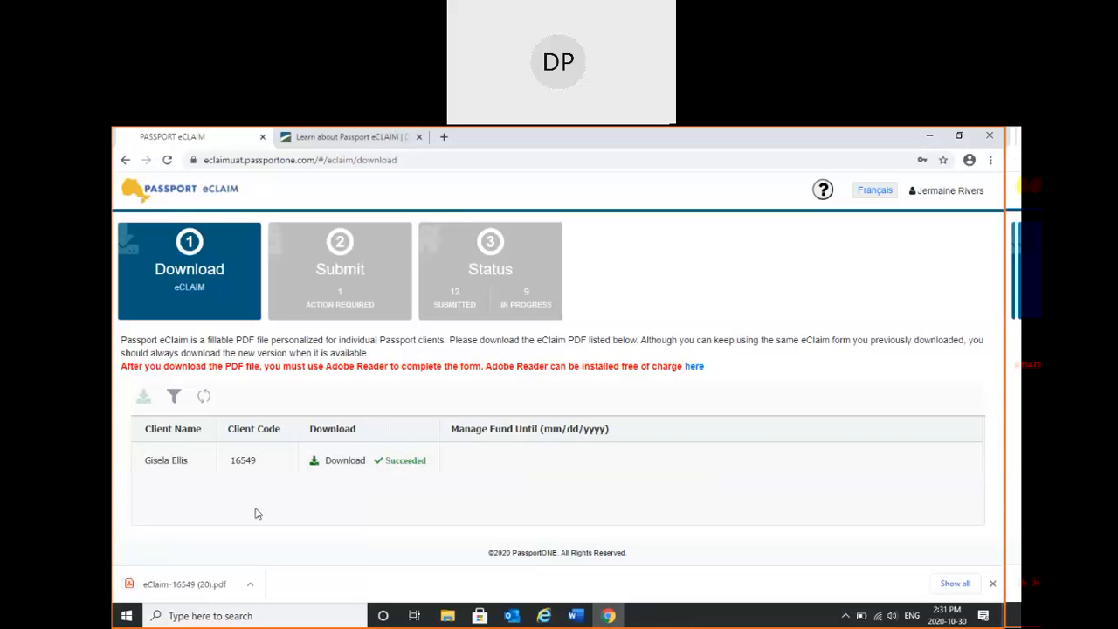
pyautogui.click(212, 583)
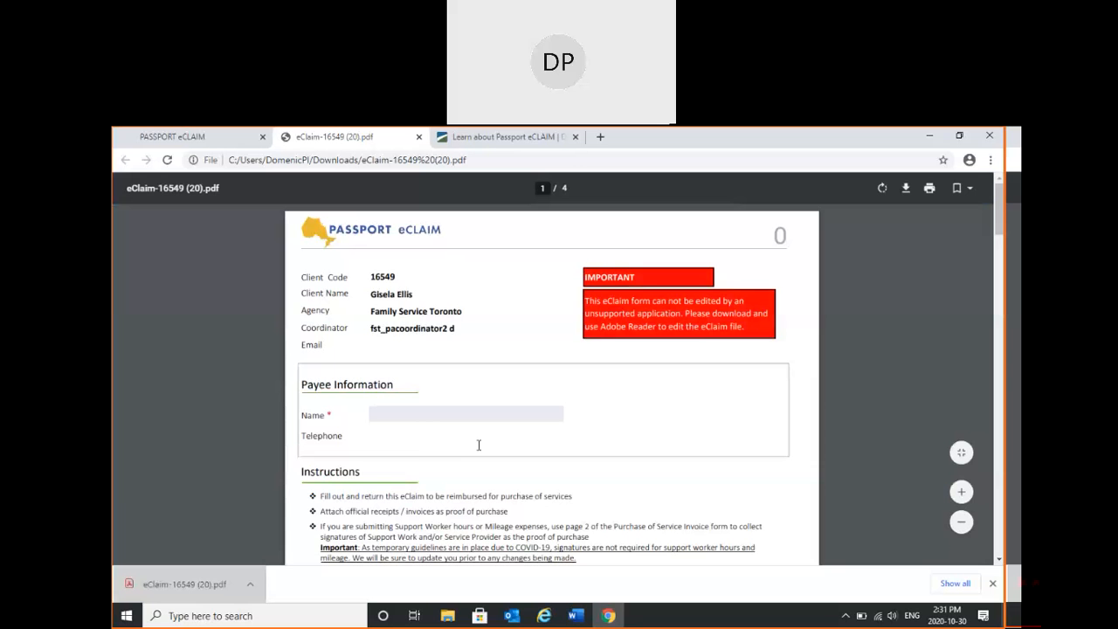
# - Save a copy of the open eClaim PDF to the Desktop as an Adobe Acrobat Document, keeping the suggested file name
pyautogui.rightClick(890, 284)
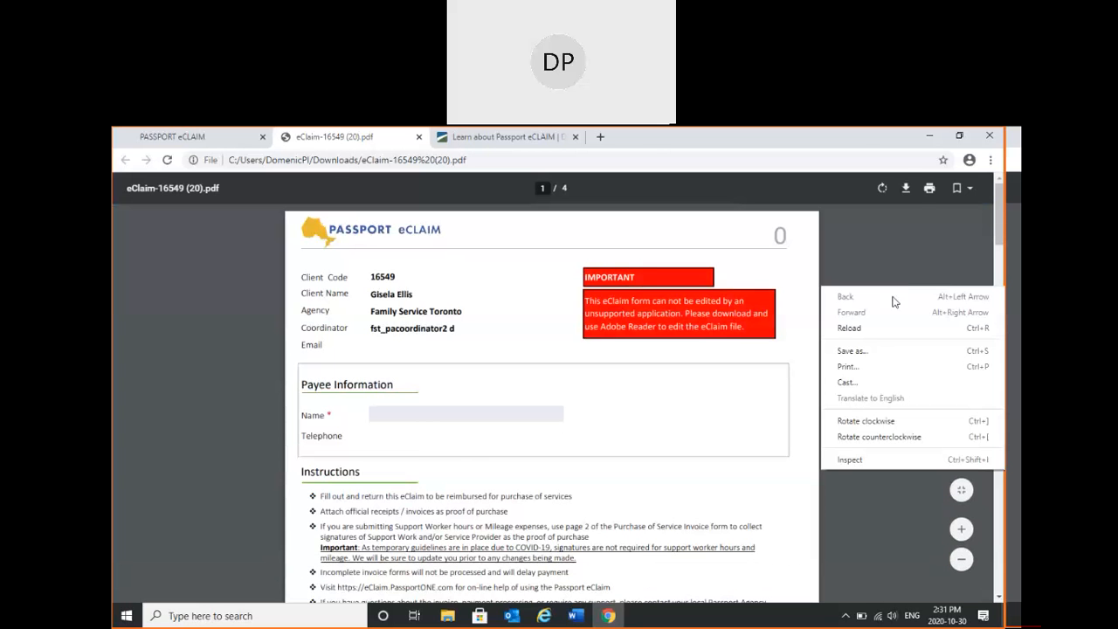
pyautogui.click(875, 351)
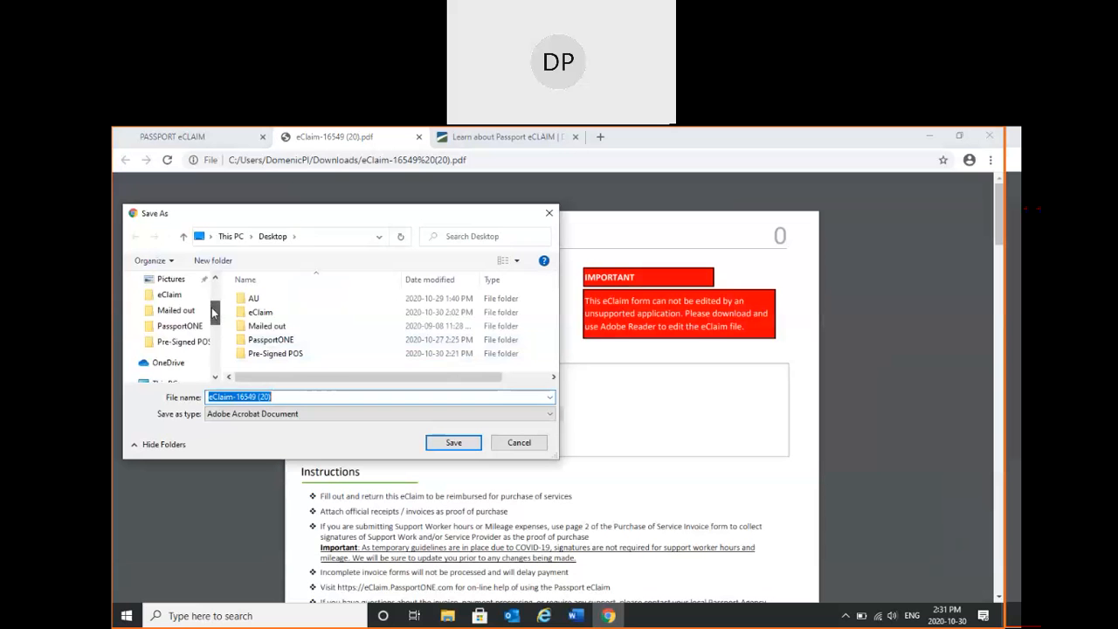
pyautogui.click(272, 397)
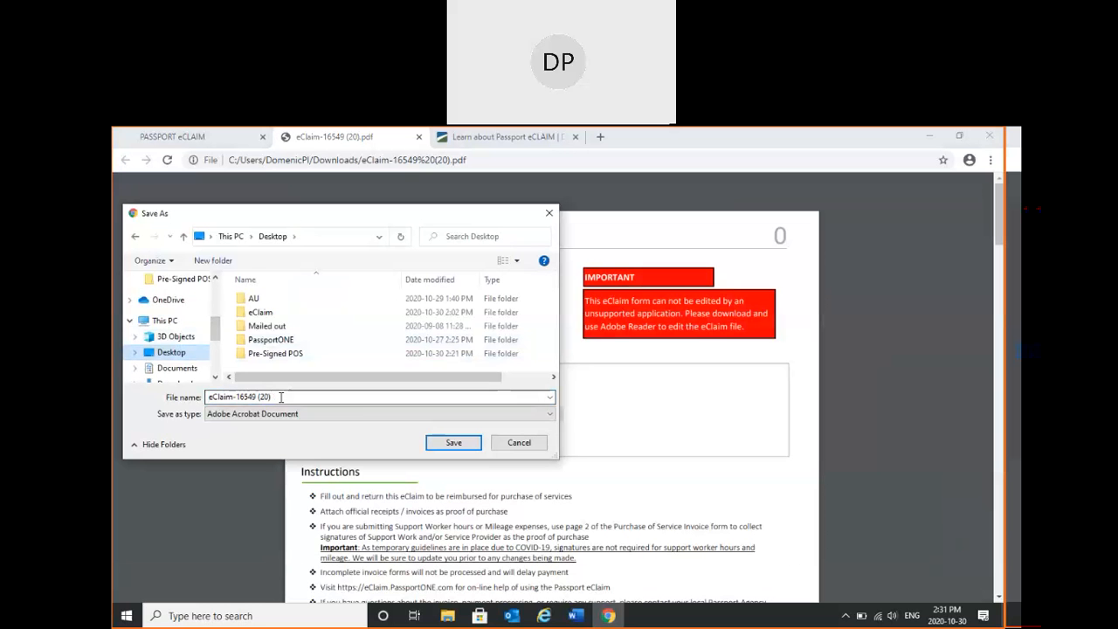
pyautogui.click(454, 442)
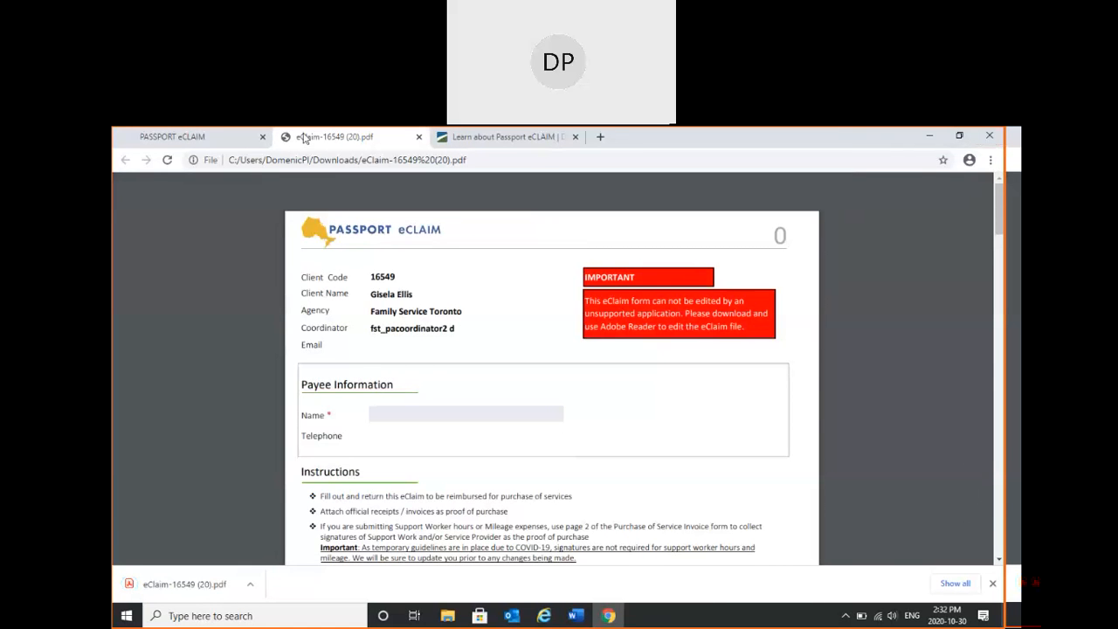
# - Switch to the saved eClaim form in Adobe Acrobat Reader and choose the payee's name under Payee Information
pyautogui.click(927, 138)
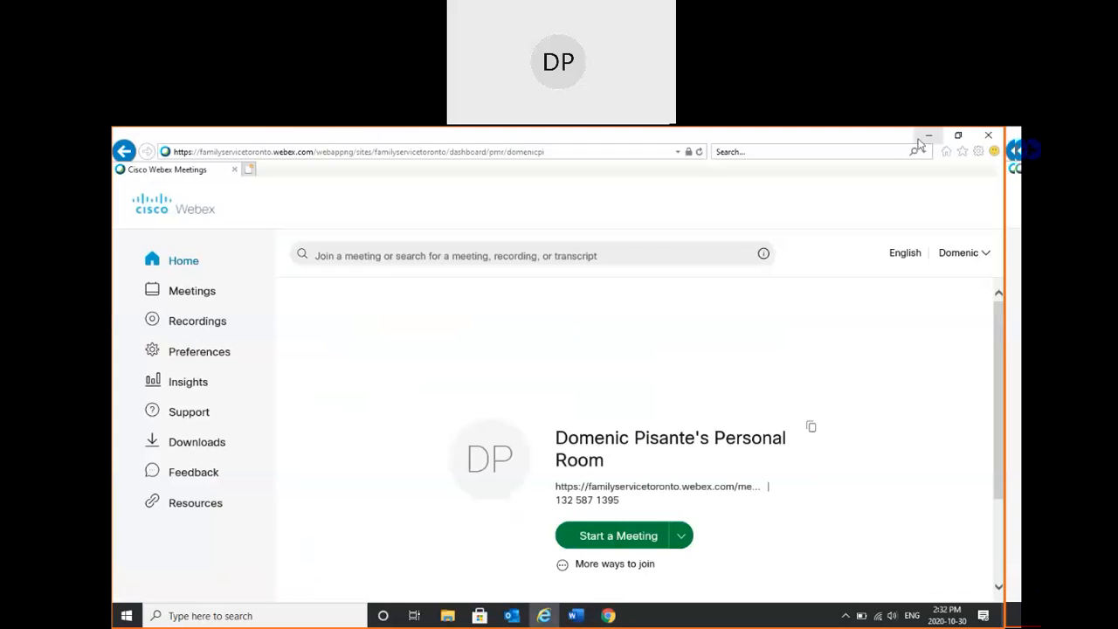
pyautogui.click(927, 136)
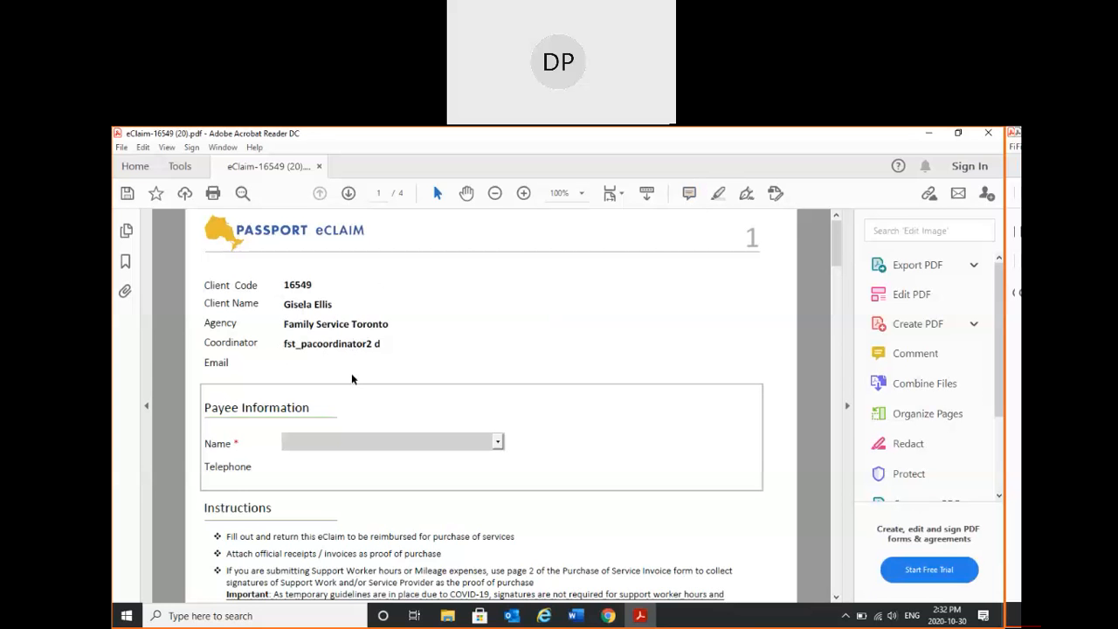
pyautogui.moveTo(837, 253); pyautogui.dragTo(837, 251)
pyautogui.click(499, 443)
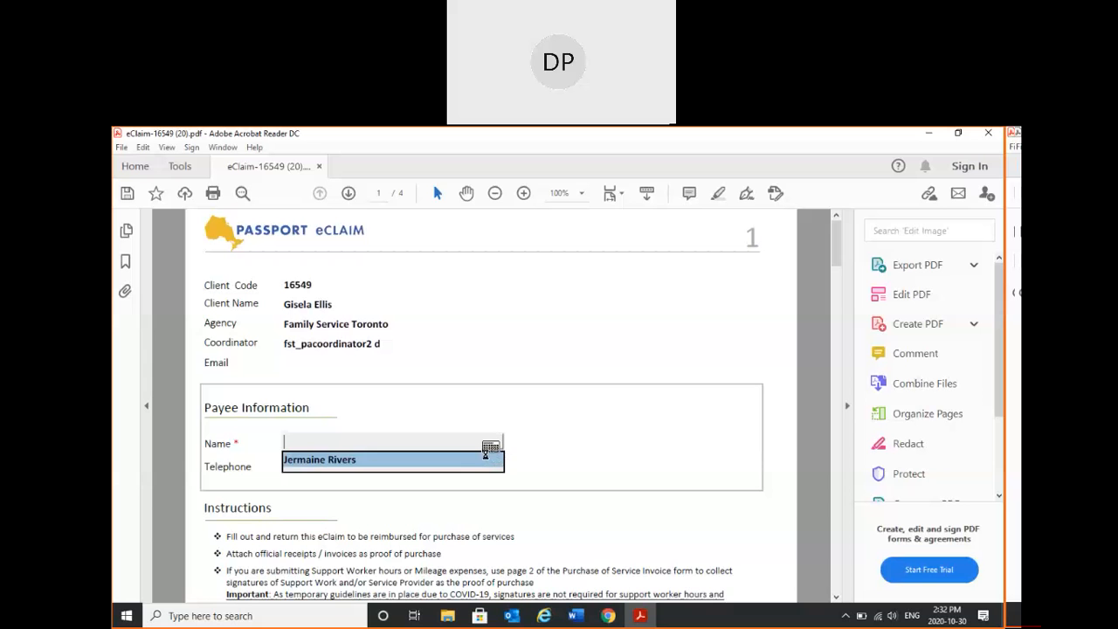
pyautogui.click(486, 457)
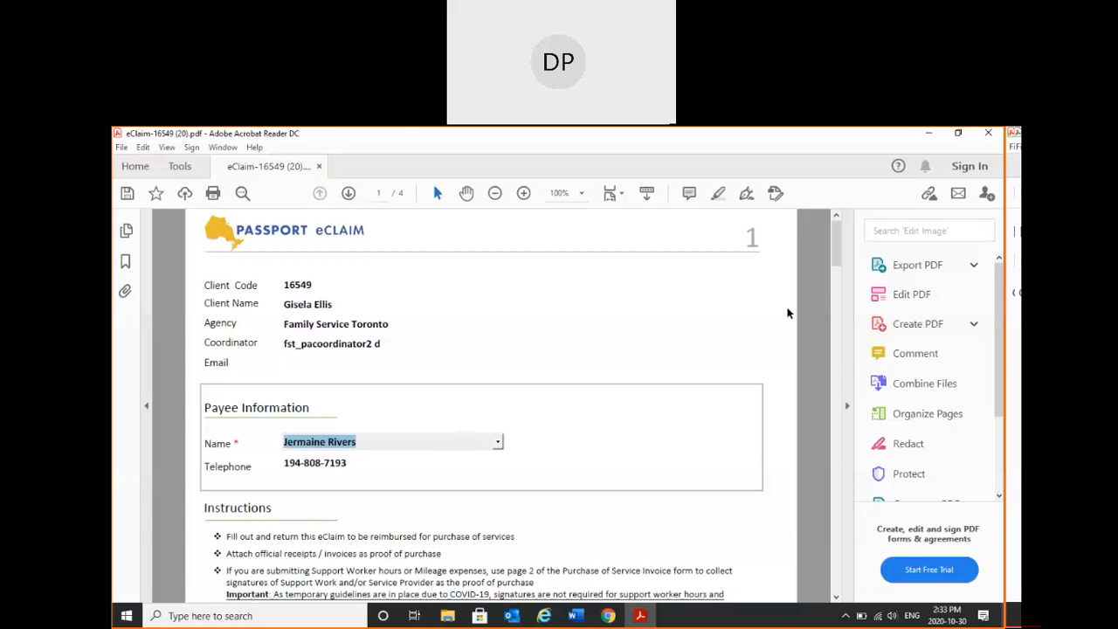
# - Set the Total Number of Receipts / Invoices to 10 on page 1 of the form
pyautogui.scroll(-5, 837, 264)
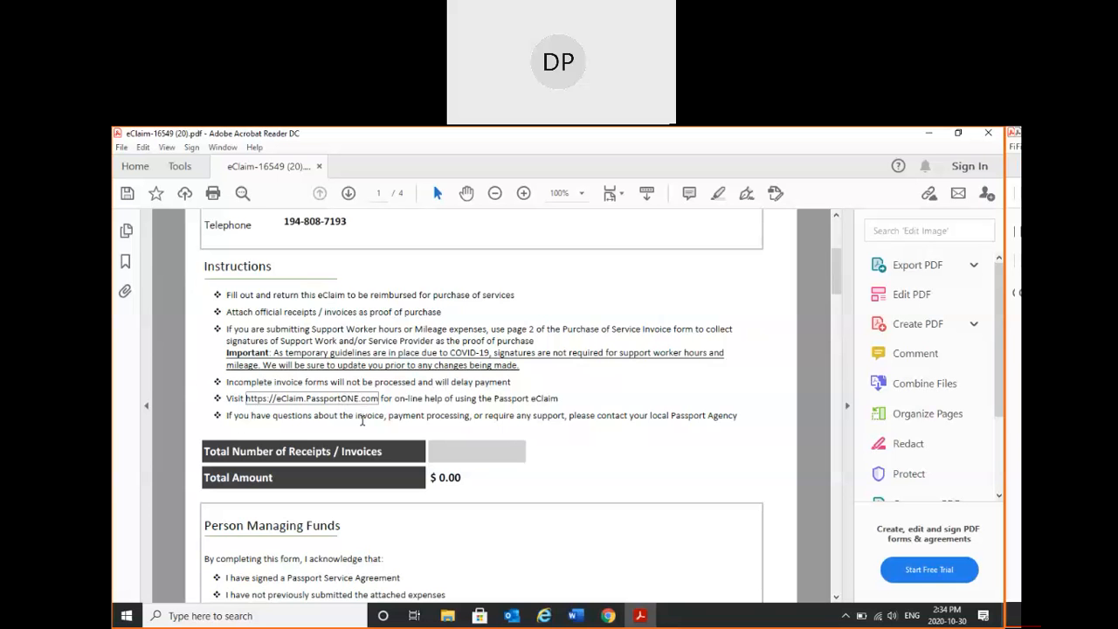
pyautogui.moveTo(835, 270); pyautogui.dragTo(834, 287)
pyautogui.click(456, 301)
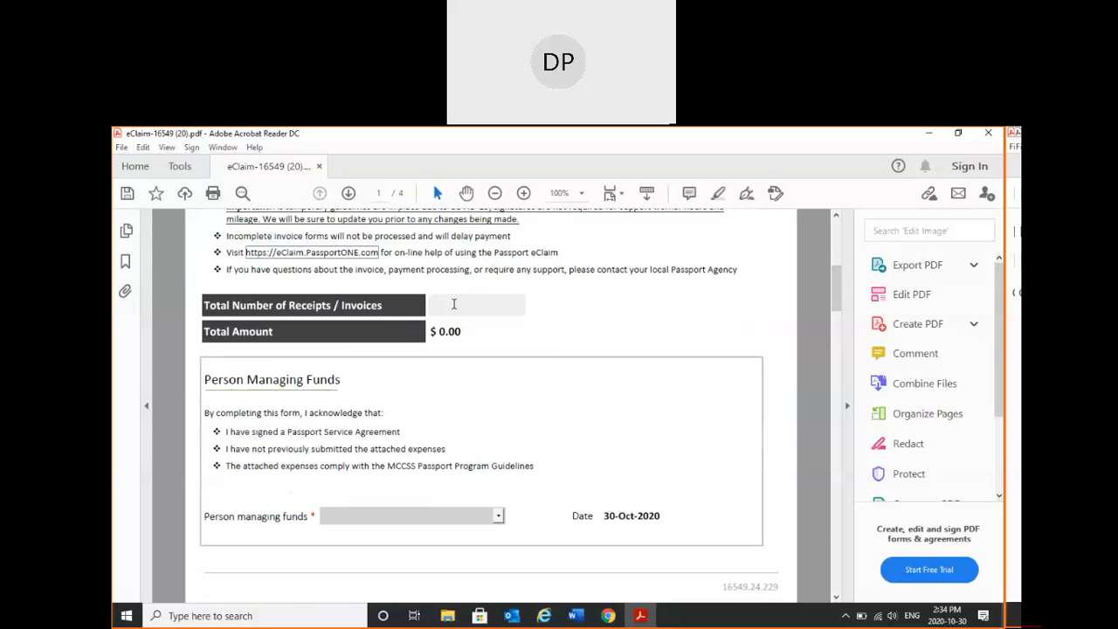
pyautogui.write('10')
pyautogui.click(475, 336)
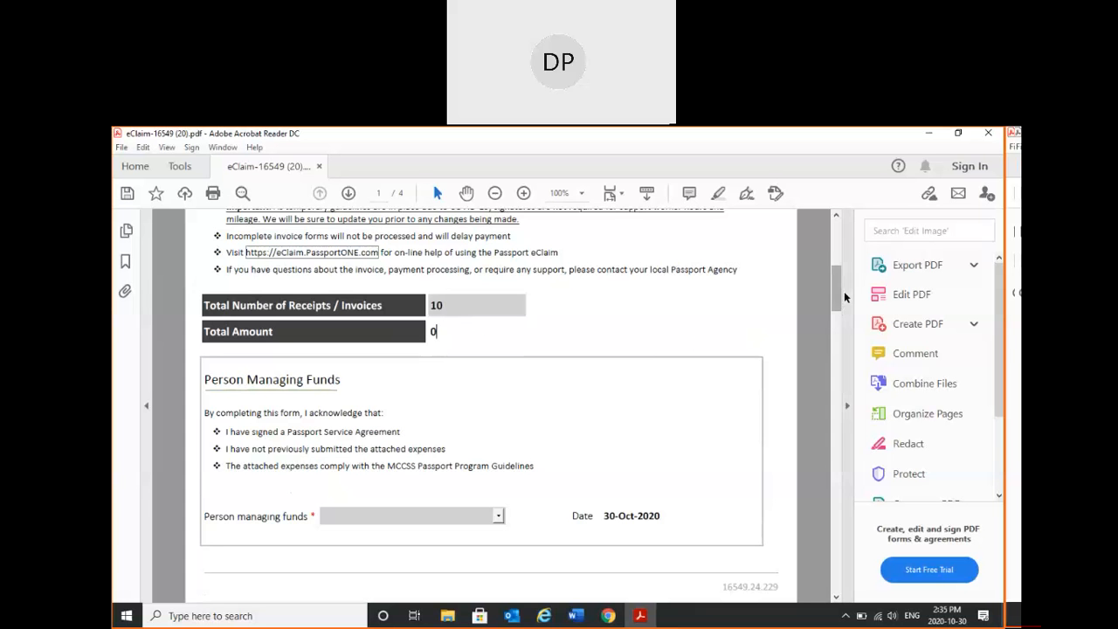
# - Choose the name of the person managing funds in the Person Managing Funds section
pyautogui.scroll(-2, 837, 295)
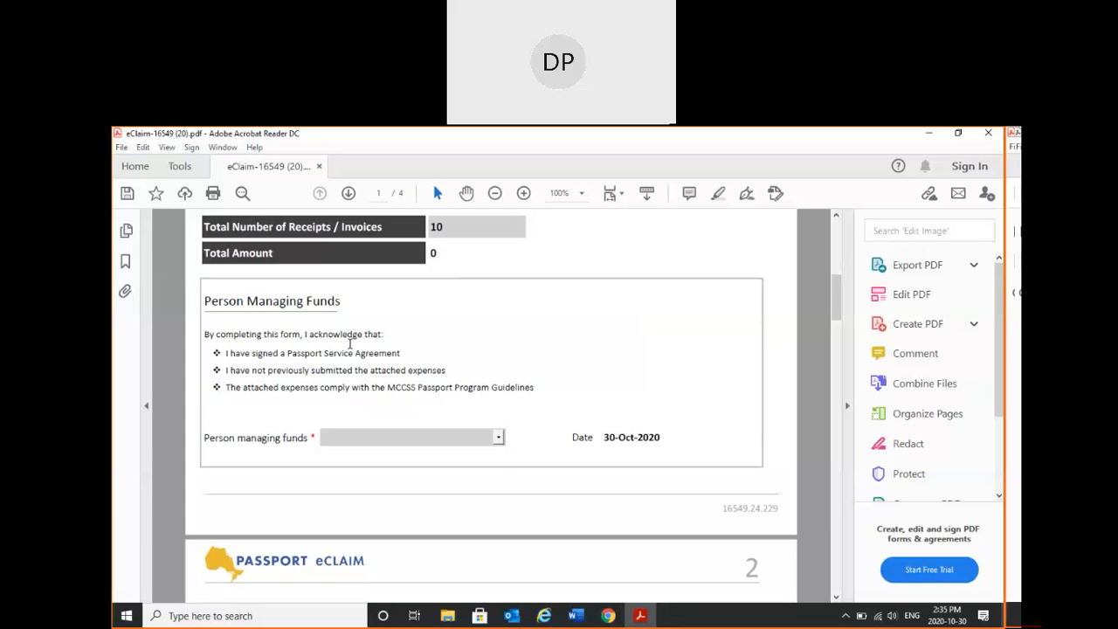
pyautogui.click(498, 438)
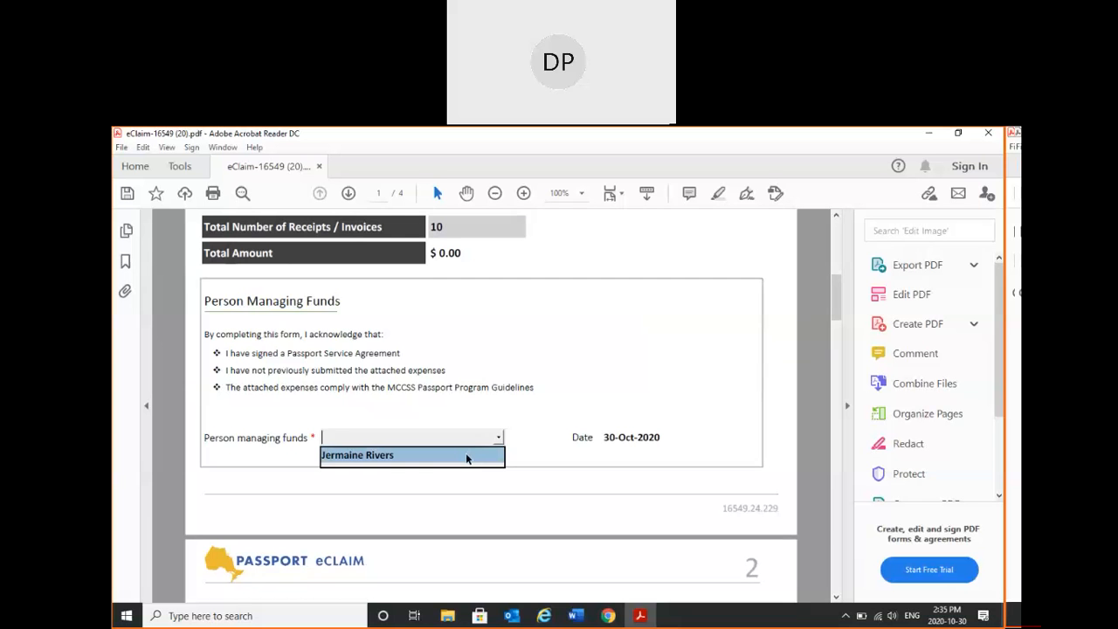
pyautogui.click(467, 456)
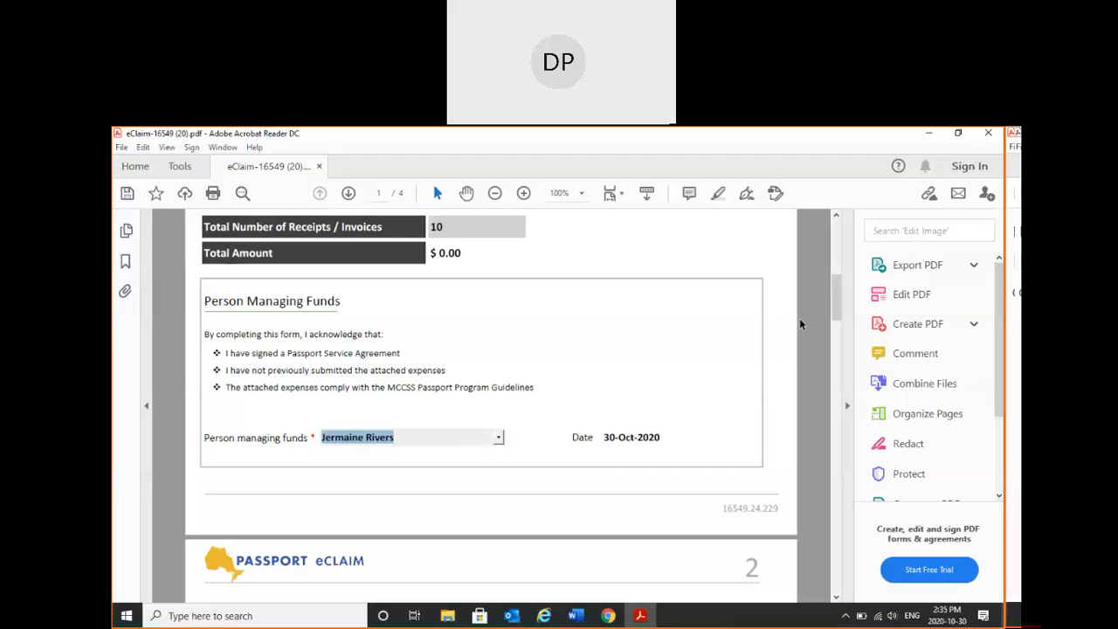
# - Enter "test support worker" as the support worker in entry 1 of Support Worker Hours on page 2
pyautogui.moveTo(835, 303); pyautogui.dragTo(836, 342)
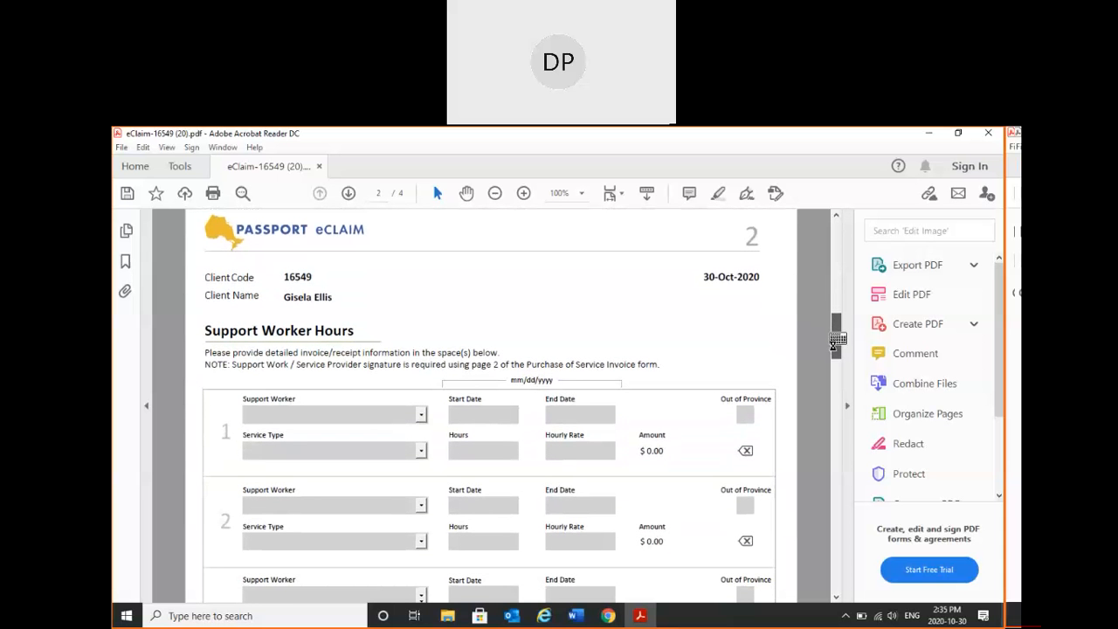
pyautogui.moveTo(837, 341); pyautogui.dragTo(834, 351)
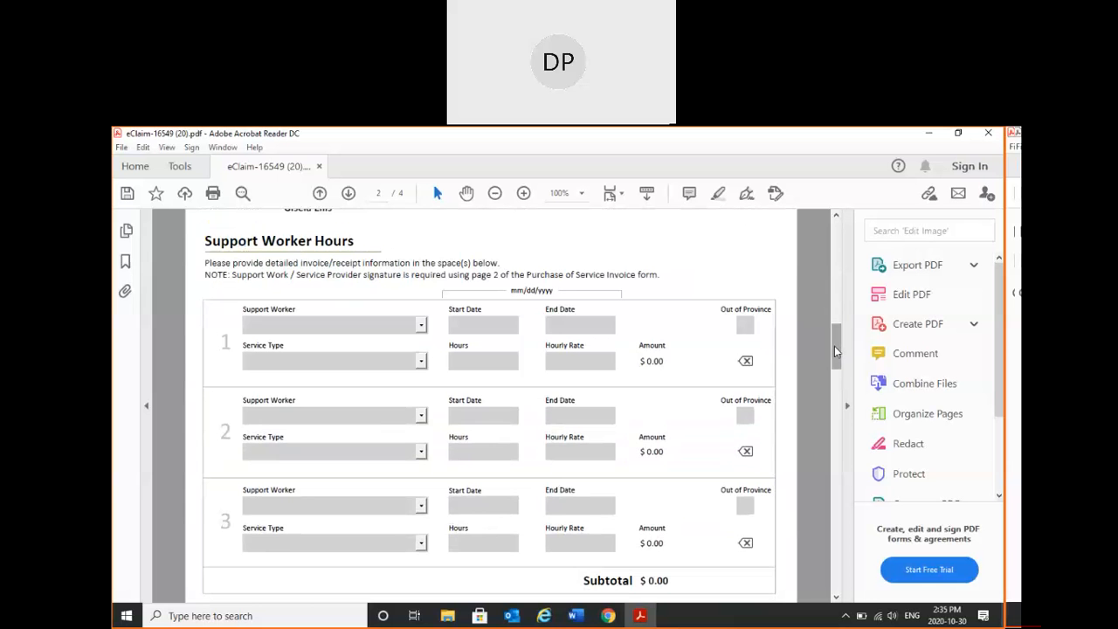
pyautogui.moveTo(834, 347); pyautogui.dragTo(834, 338)
pyautogui.click(420, 391)
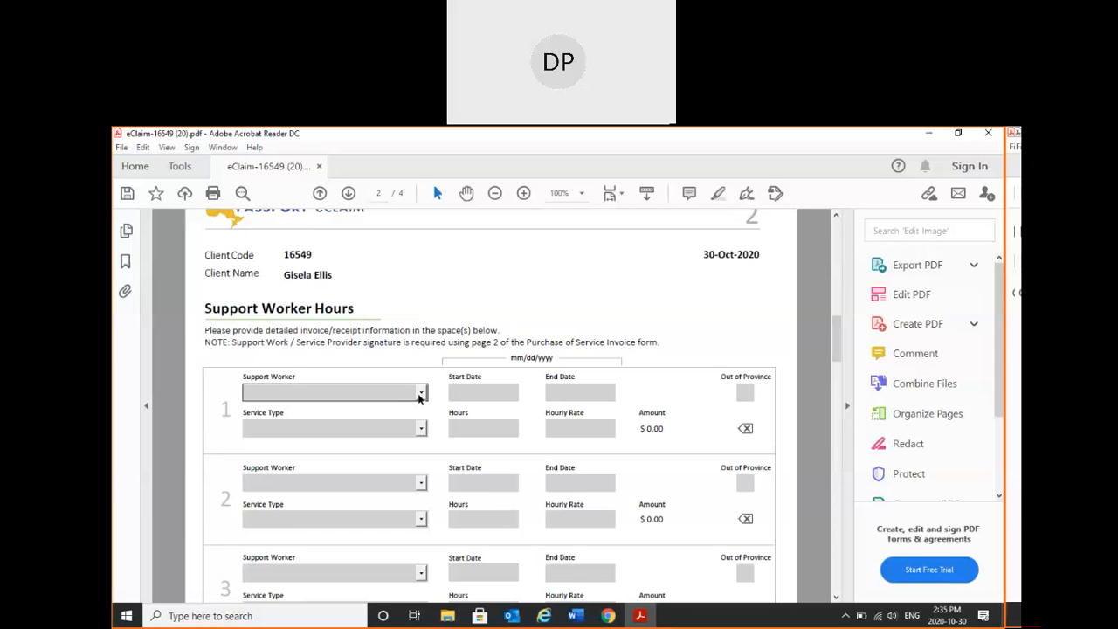
pyautogui.click(418, 397)
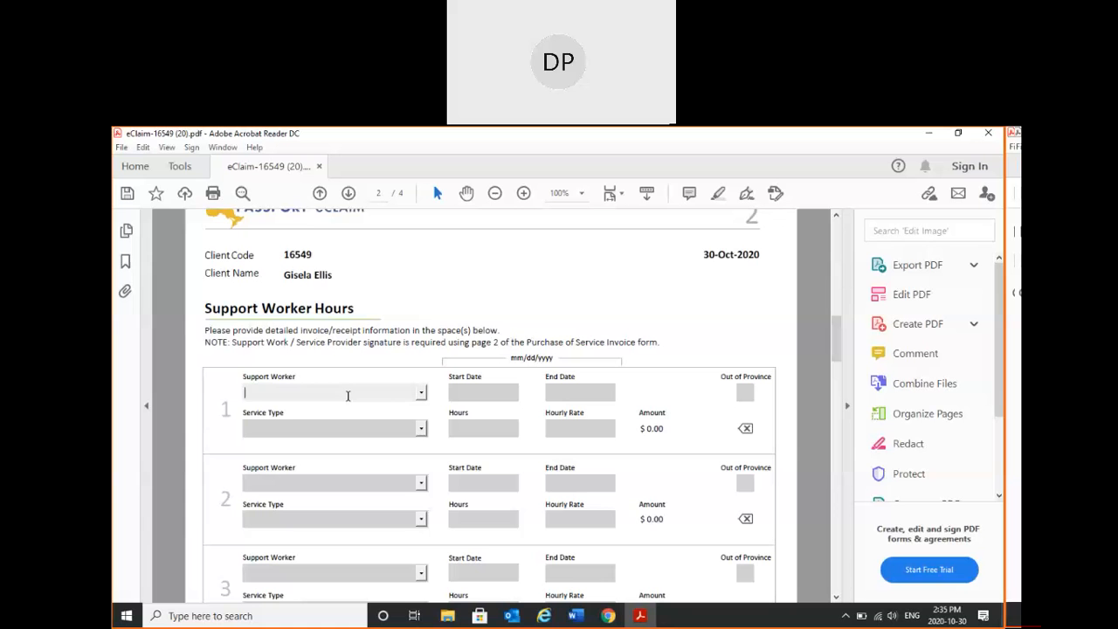
pyautogui.write('test support worker')
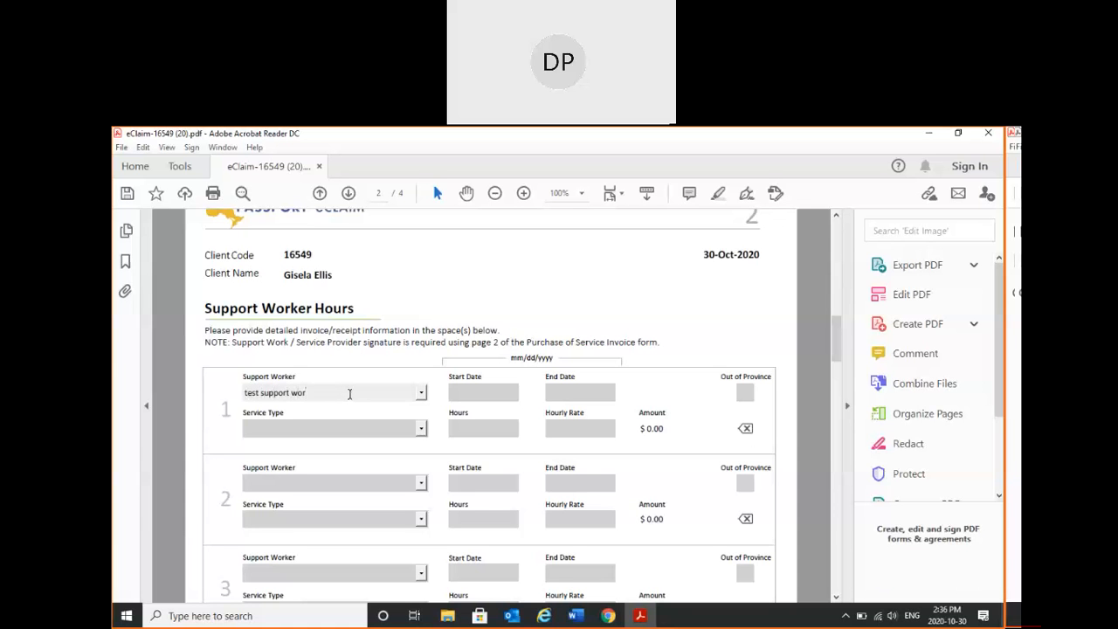
pyautogui.click(449, 377)
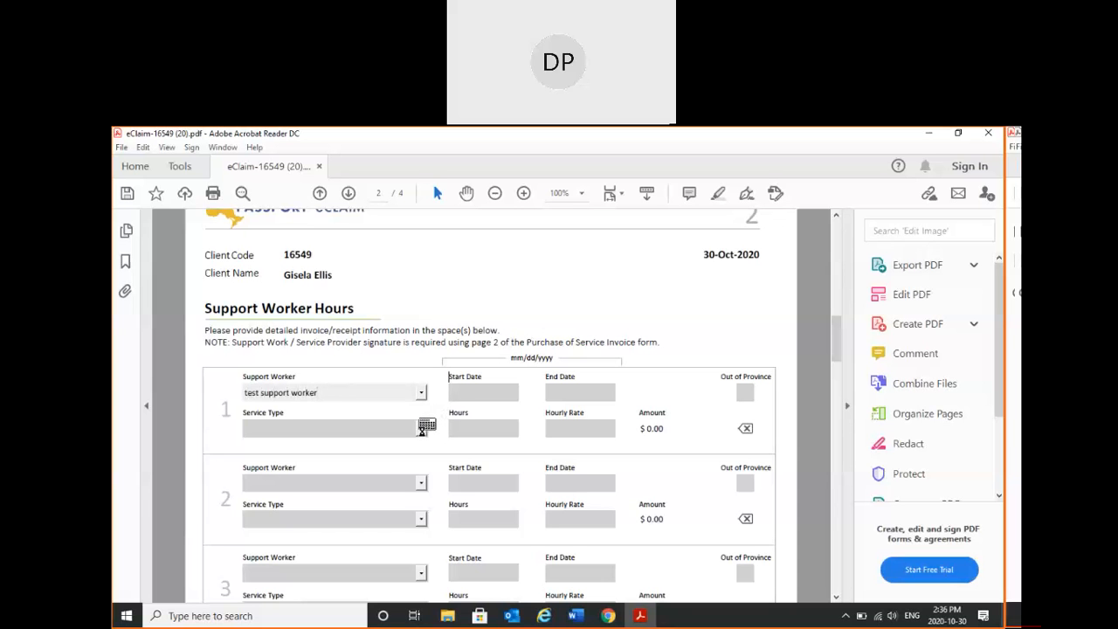
# - Set entry 1's service type to "1. Community participation supports and activities of daily living"
pyautogui.click(422, 433)
pyautogui.click(422, 430)
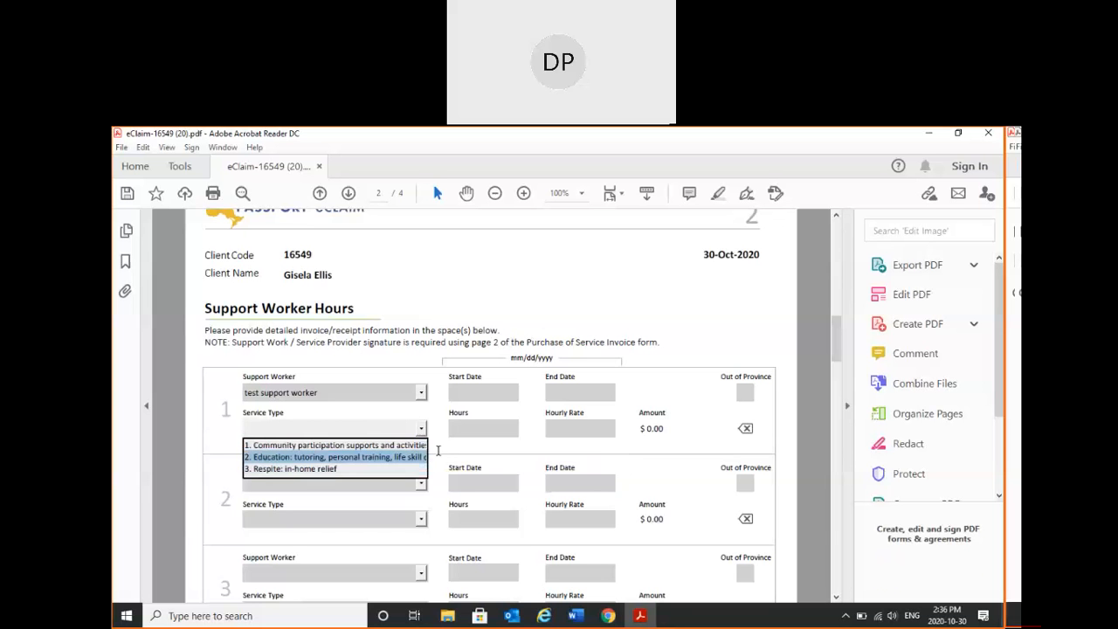
pyautogui.click(419, 429)
pyautogui.click(419, 429)
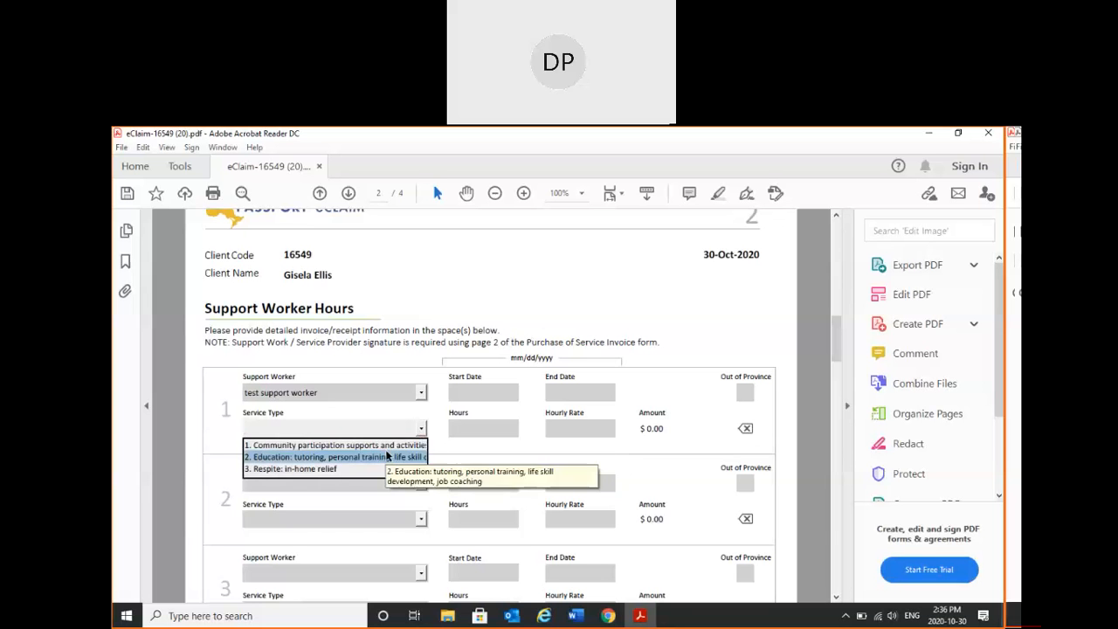
pyautogui.click(412, 444)
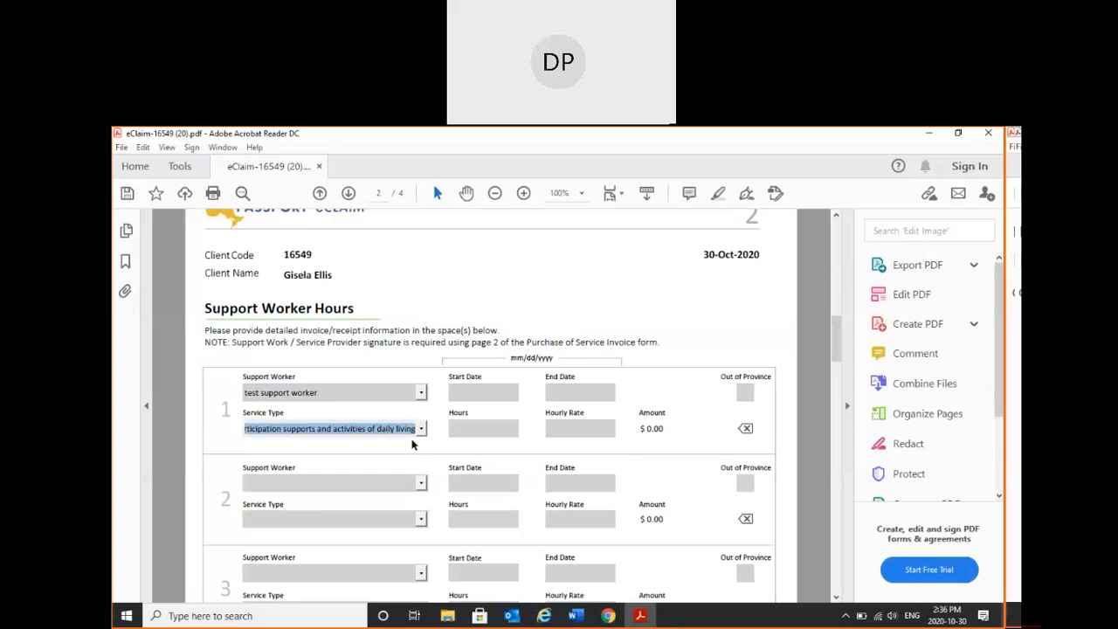
# - Set entry 1's start date to Oct 1, 2020 and its end date to Oct 30, 2020
pyautogui.click(485, 389)
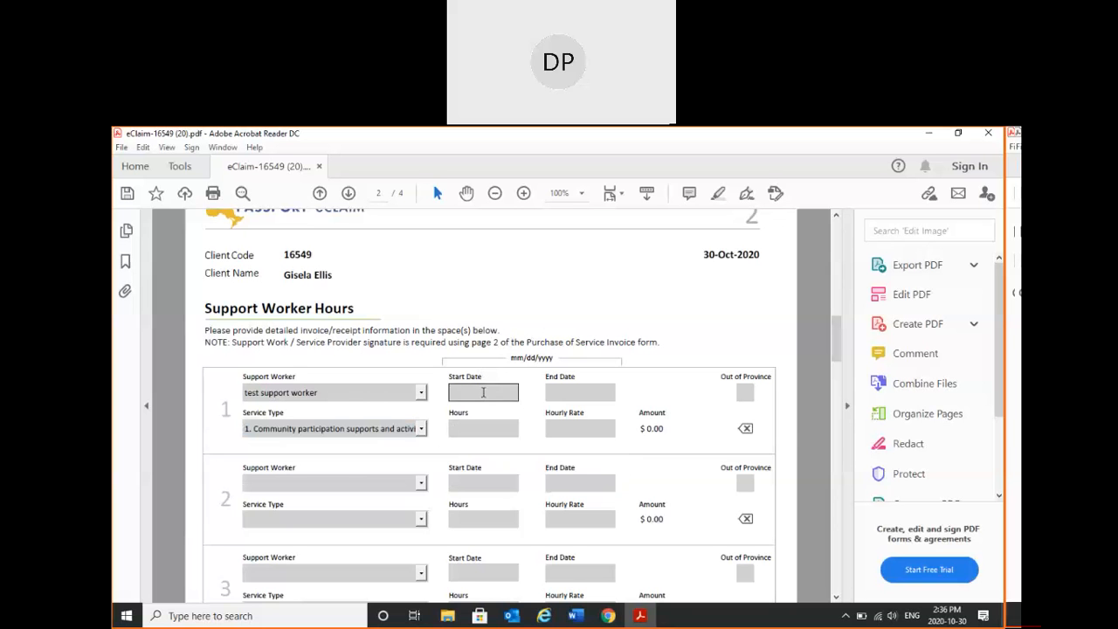
pyautogui.click(522, 395)
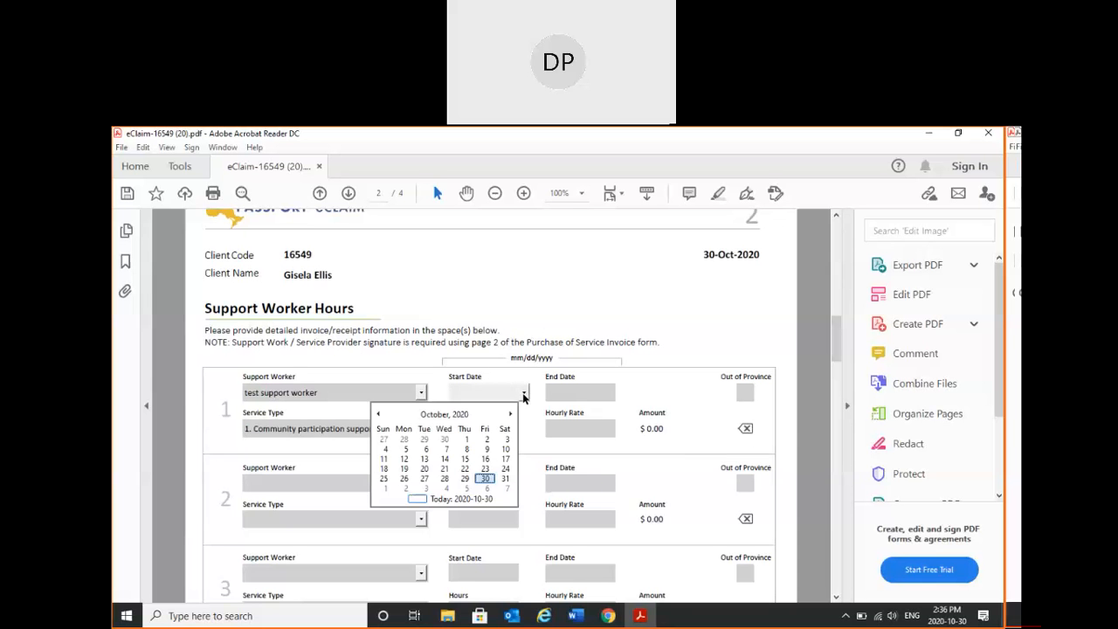
pyautogui.click(466, 438)
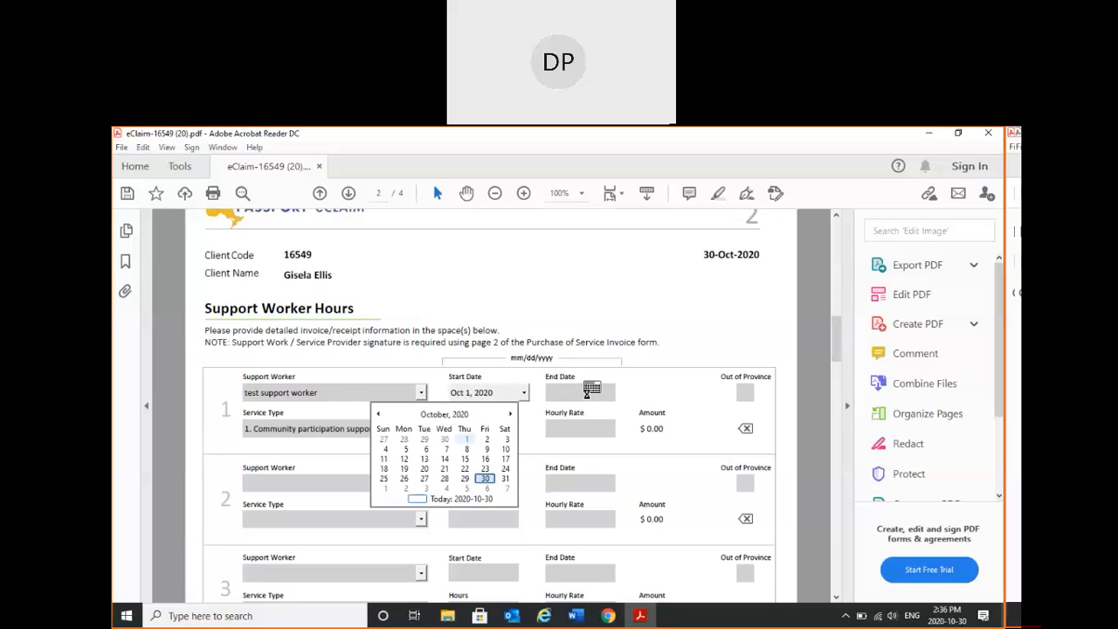
pyautogui.click(597, 390)
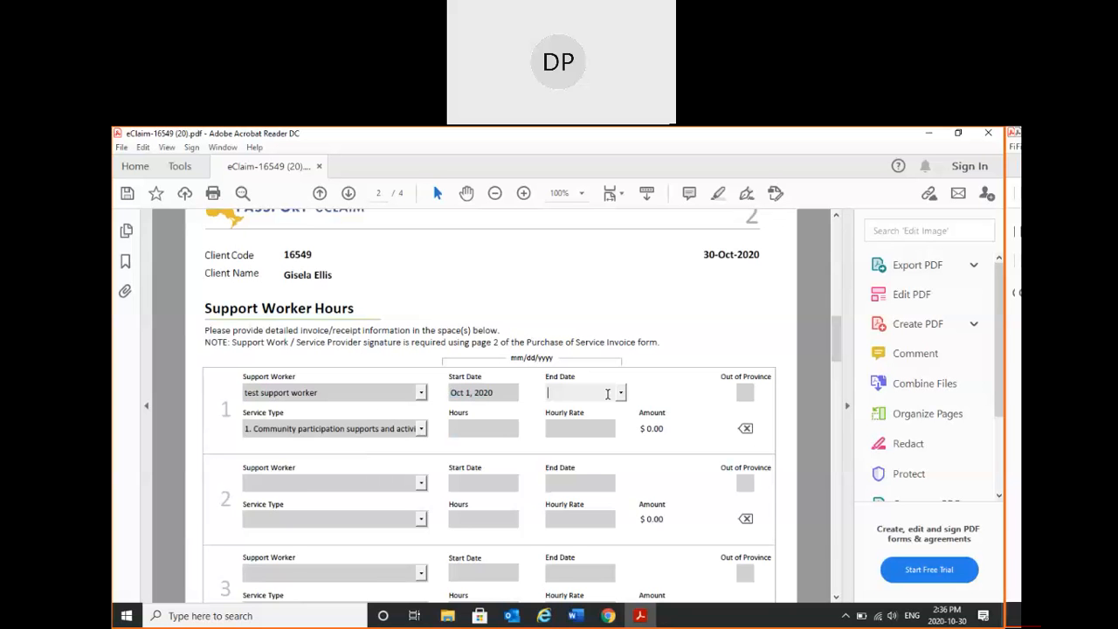
pyautogui.click(620, 396)
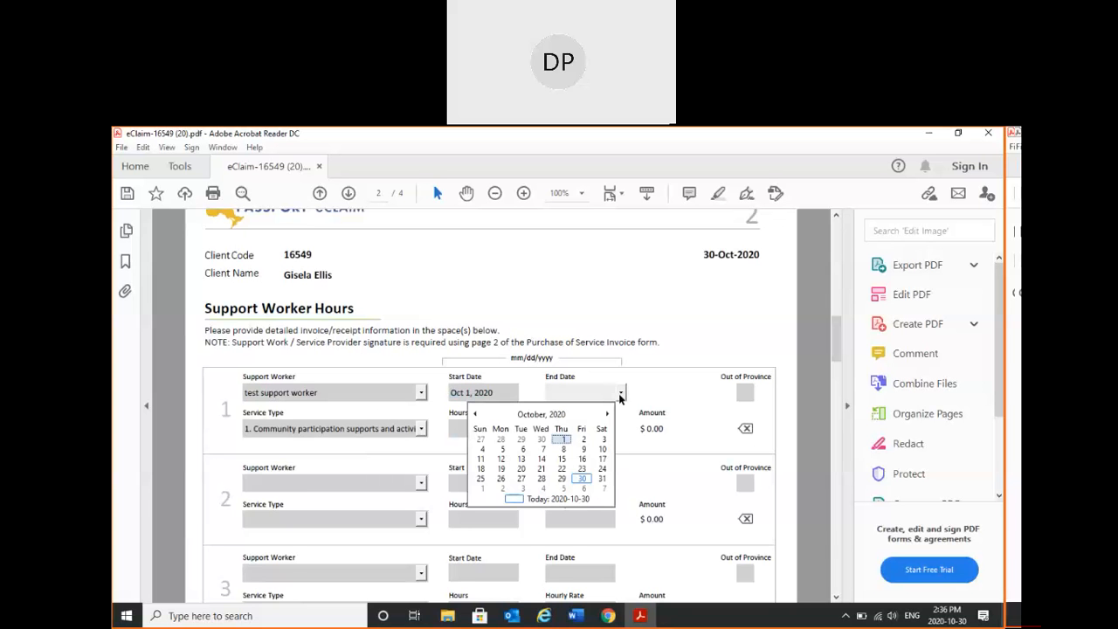
pyautogui.click(582, 479)
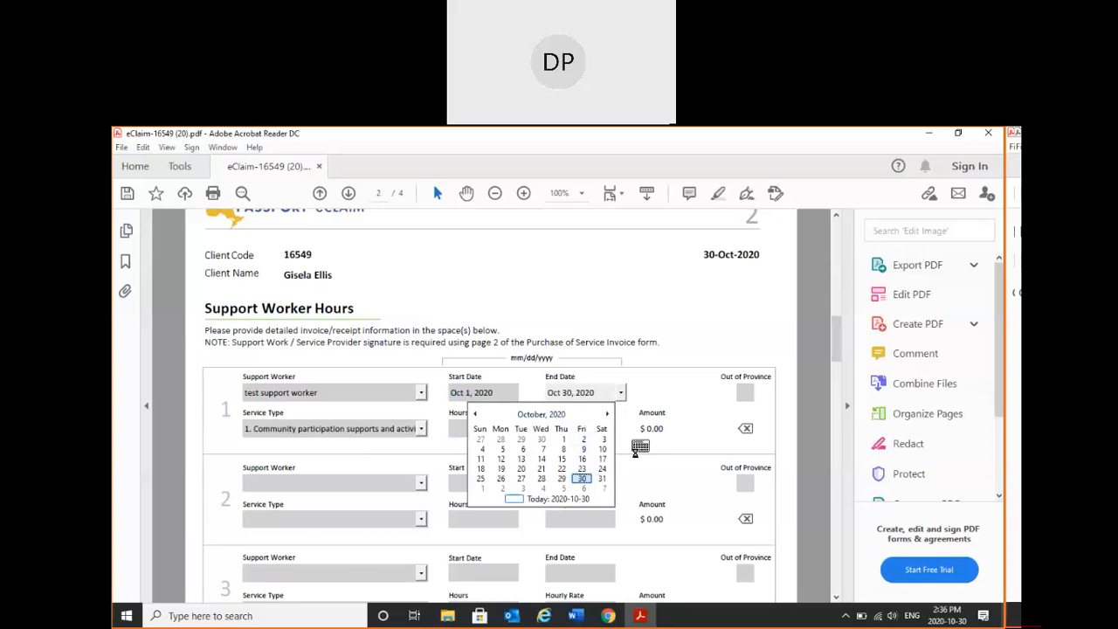
# - Enter 20 hours and an hourly rate of 20 for support worker entry 1
pyautogui.click(492, 431)
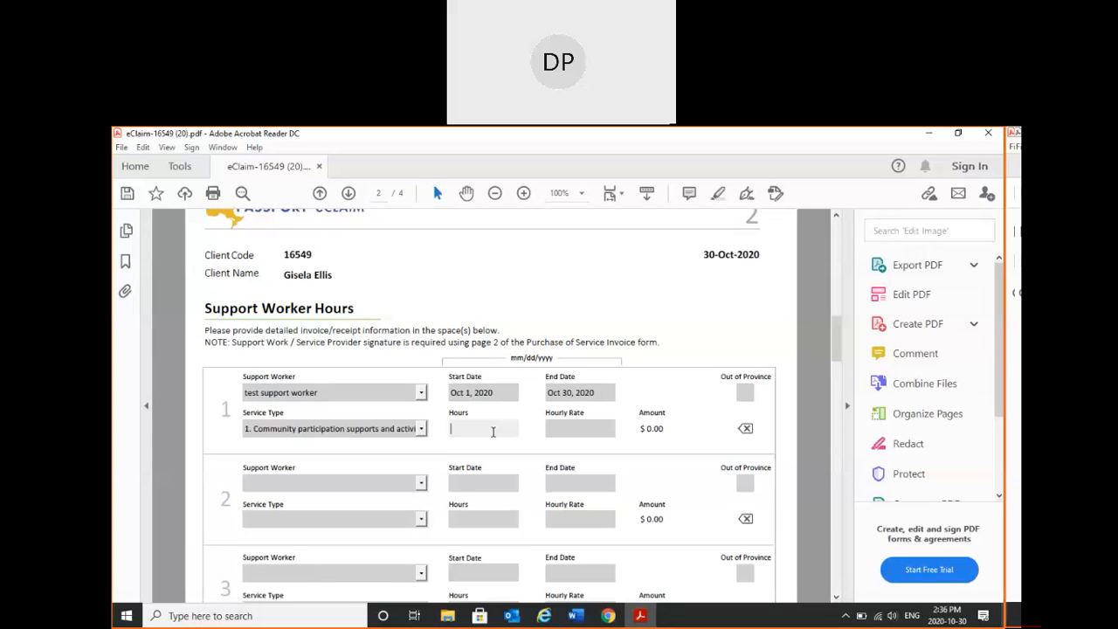
pyautogui.write('20')
pyautogui.click(554, 428)
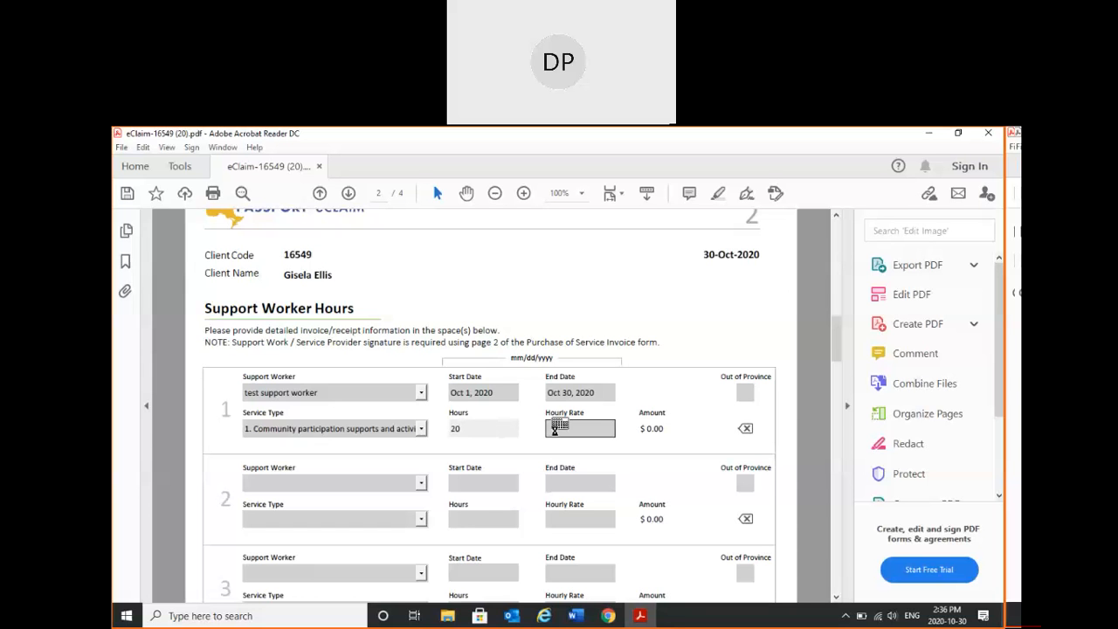
pyautogui.write('20')
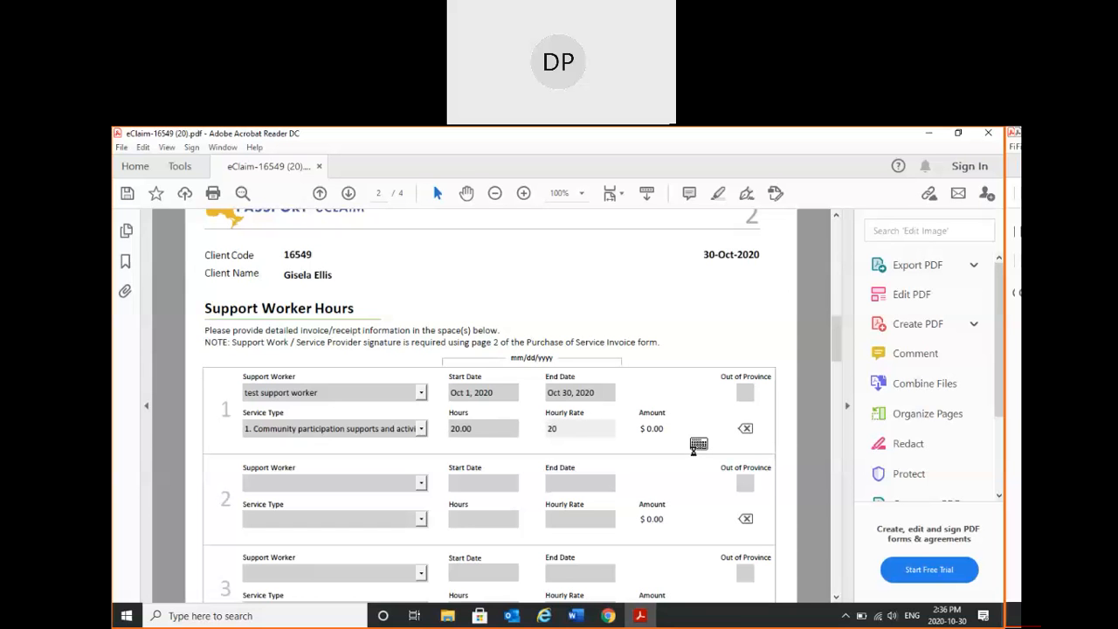
# - Finish entry 1's hourly rate and check the claim's total amount on page 1
pyautogui.press('Tab')
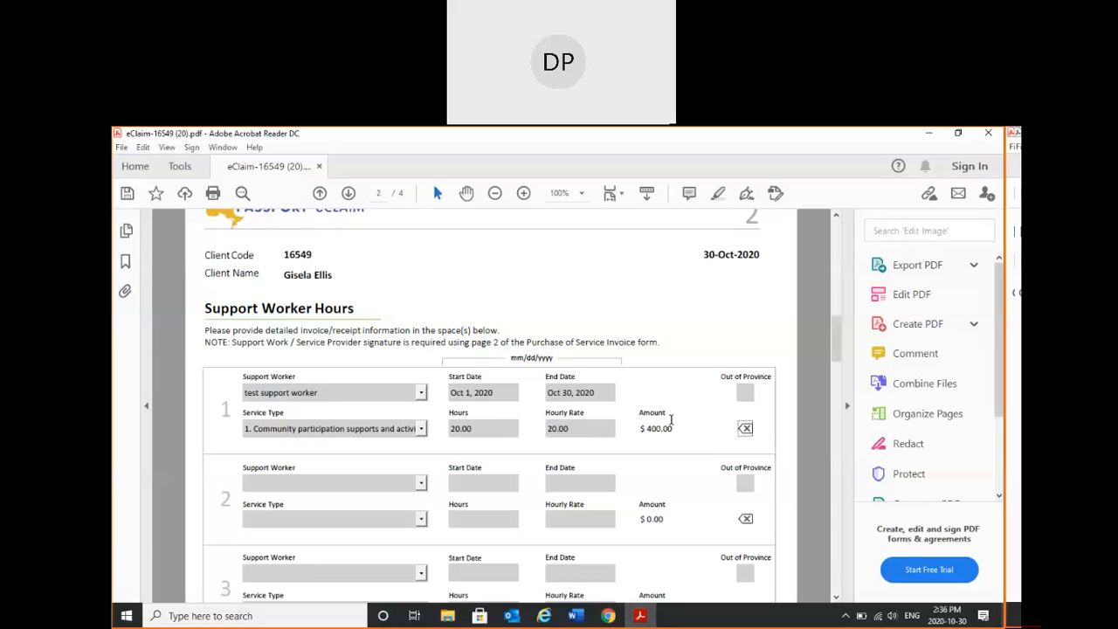
pyautogui.moveTo(835, 342); pyautogui.dragTo(830, 286)
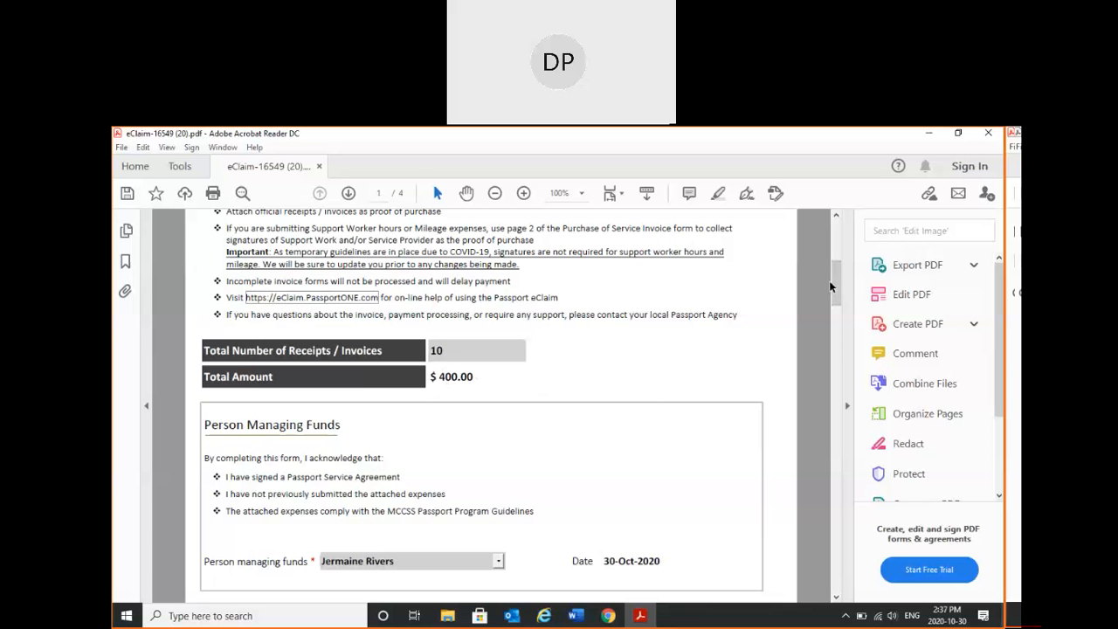
pyautogui.moveTo(833, 283); pyautogui.dragTo(838, 363)
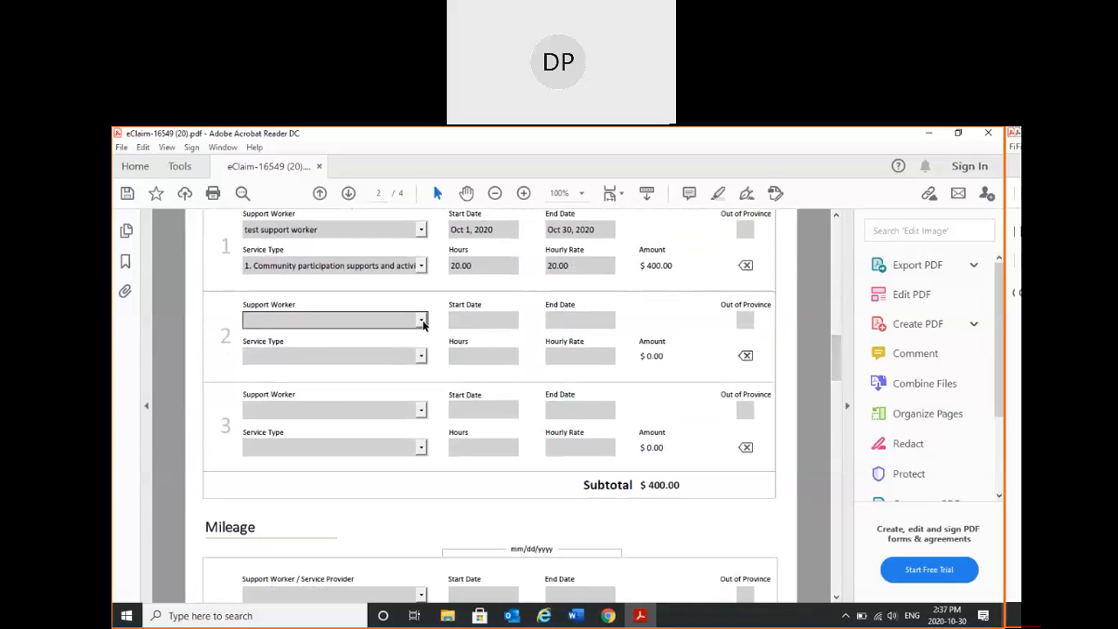
# - Enter "test support worker 2" in Support Worker Hours entry 2 and set its service type to the "2. Education" option
pyautogui.click(377, 317)
pyautogui.write('test support wore')
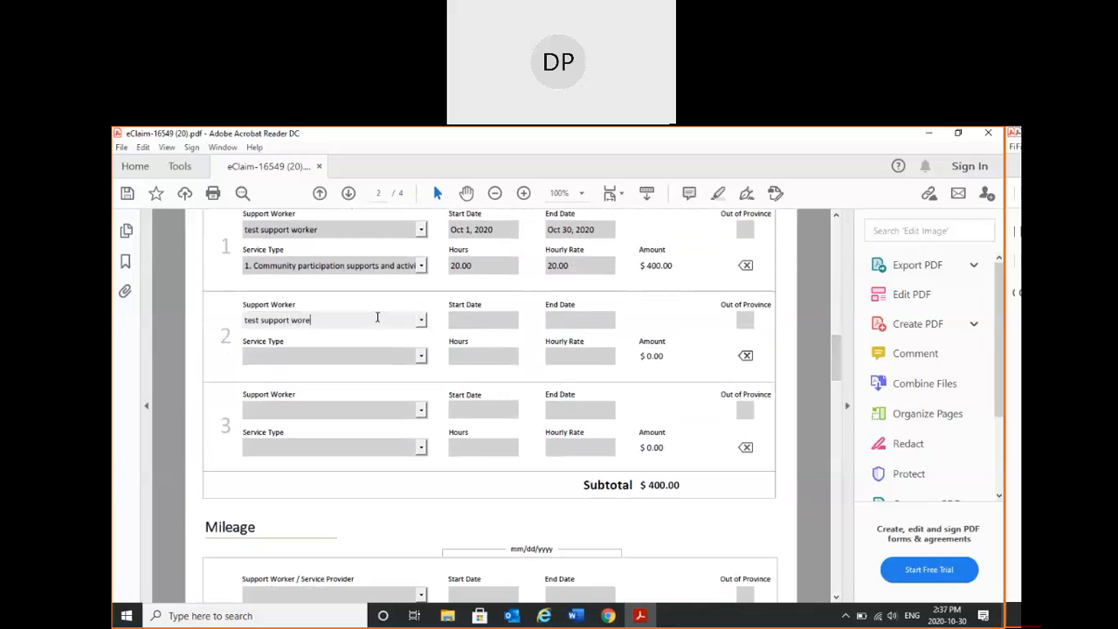
pyautogui.press('BackSpace')
pyautogui.write('ker 2')
pyautogui.click(406, 346)
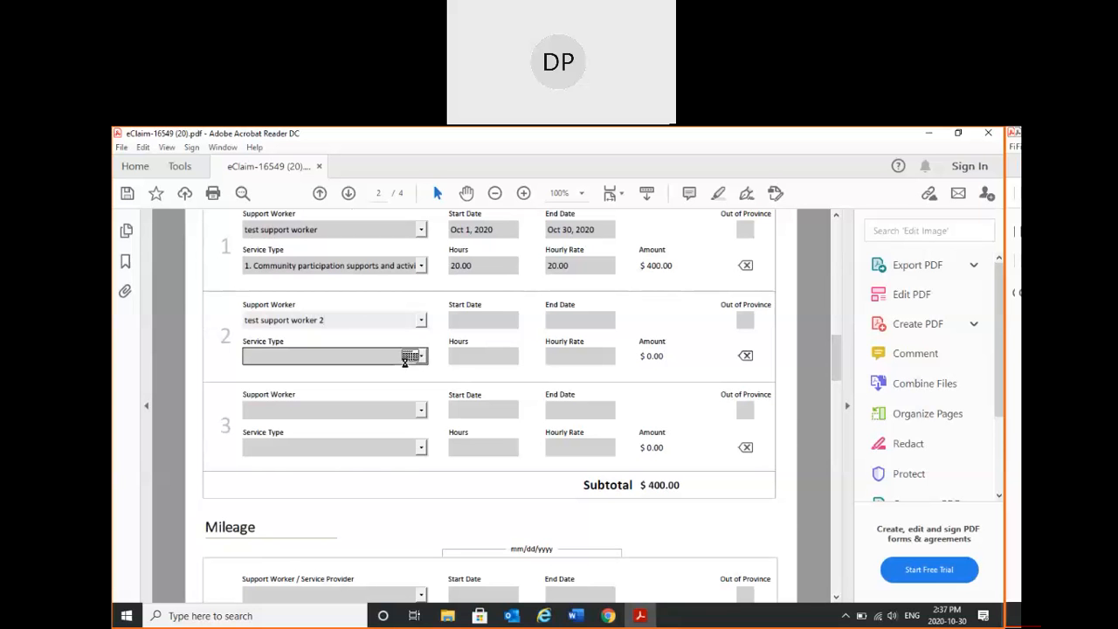
pyautogui.click(384, 384)
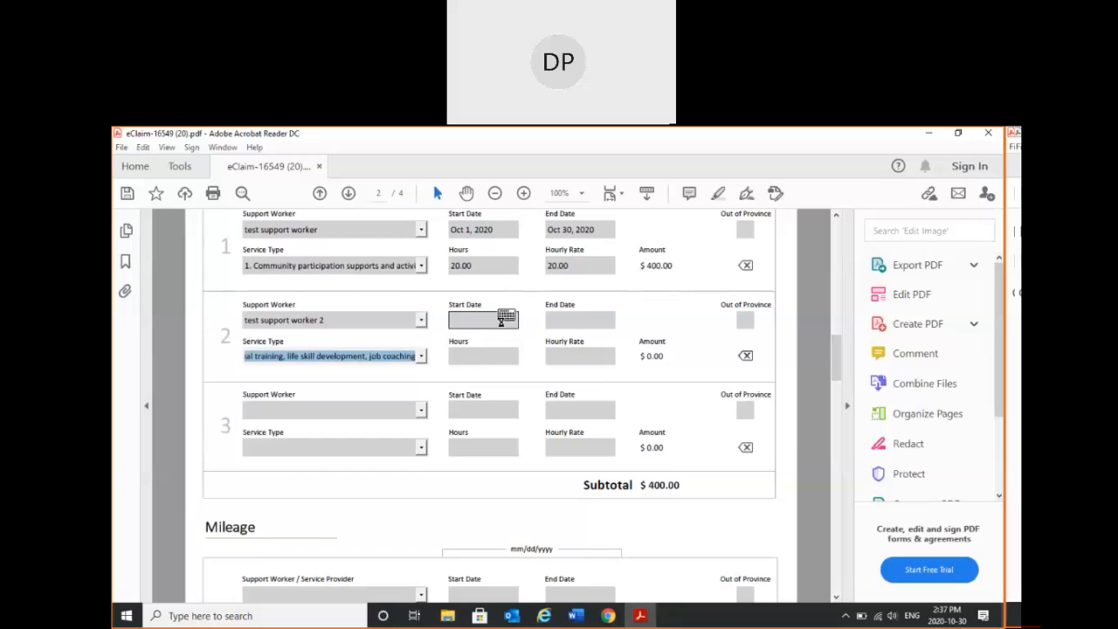
# - Set the start date of support worker entry 2 to Oct 1, 2020 and its end date to Oct 30, 2020
pyautogui.click(515, 320)
pyautogui.click(523, 320)
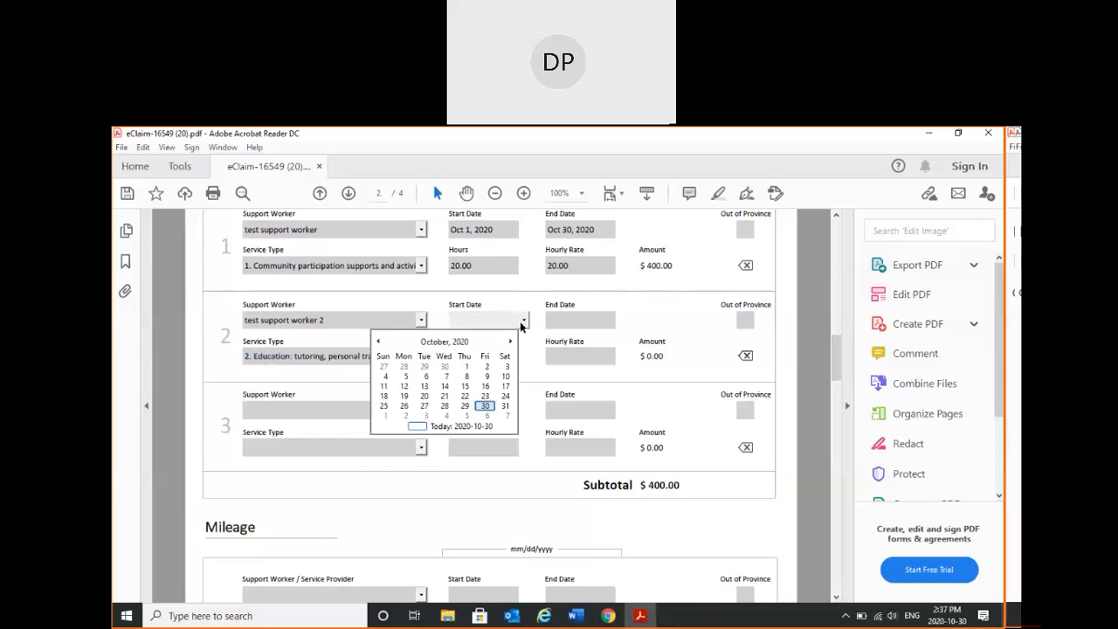
pyautogui.click(466, 366)
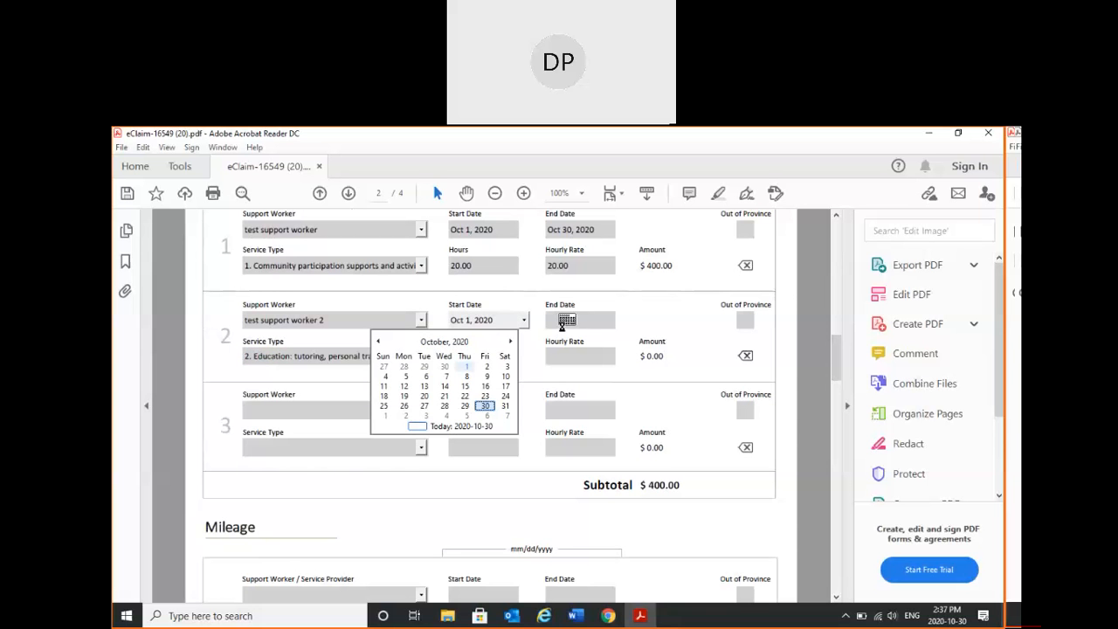
pyautogui.click(576, 321)
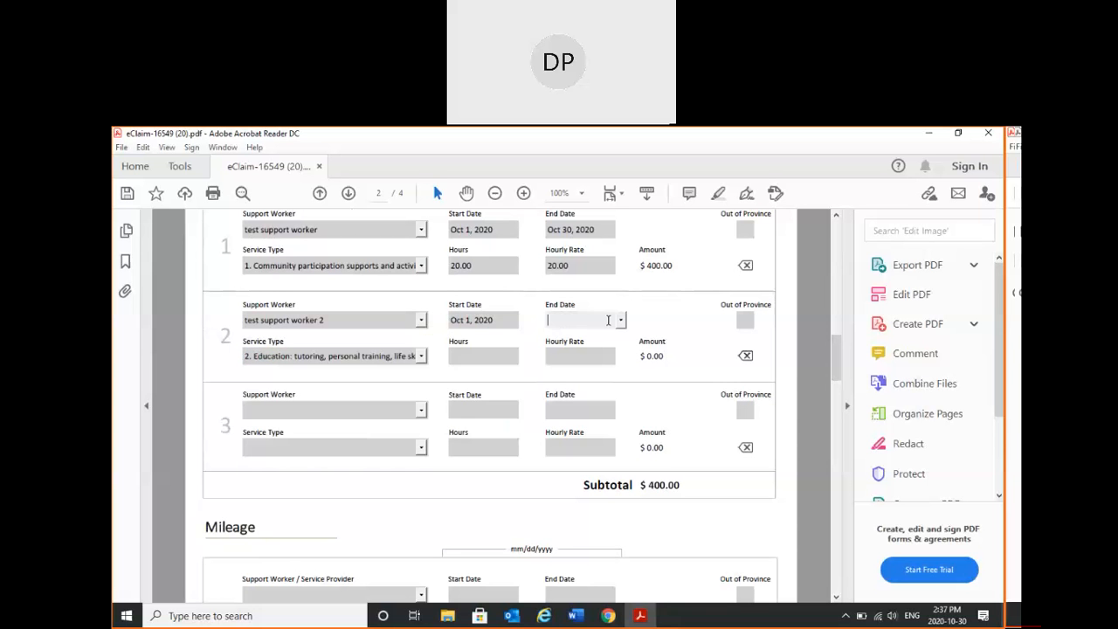
pyautogui.click(620, 320)
pyautogui.click(581, 405)
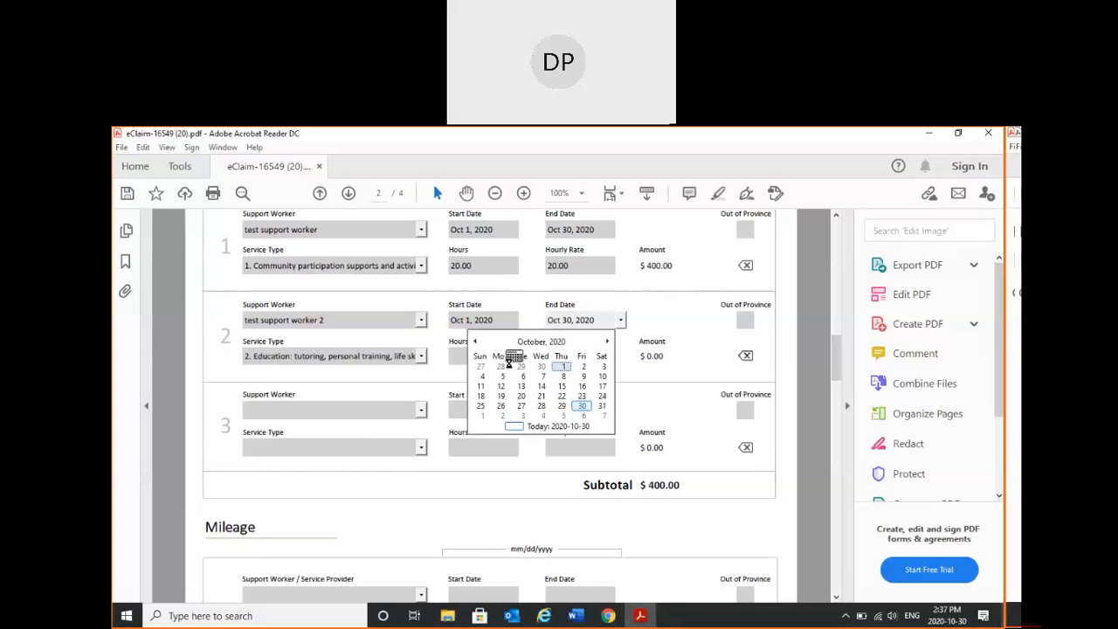
# - Enter 20 hours and an hourly rate of 20 for support worker entry 2
pyautogui.click(455, 354)
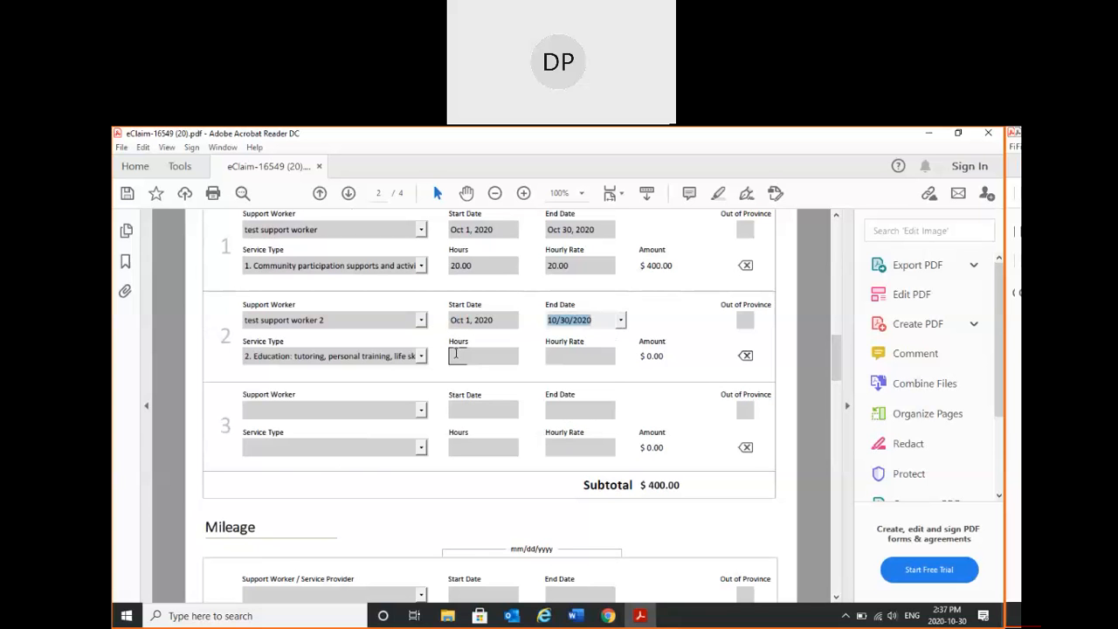
pyautogui.write('20')
pyautogui.click(560, 353)
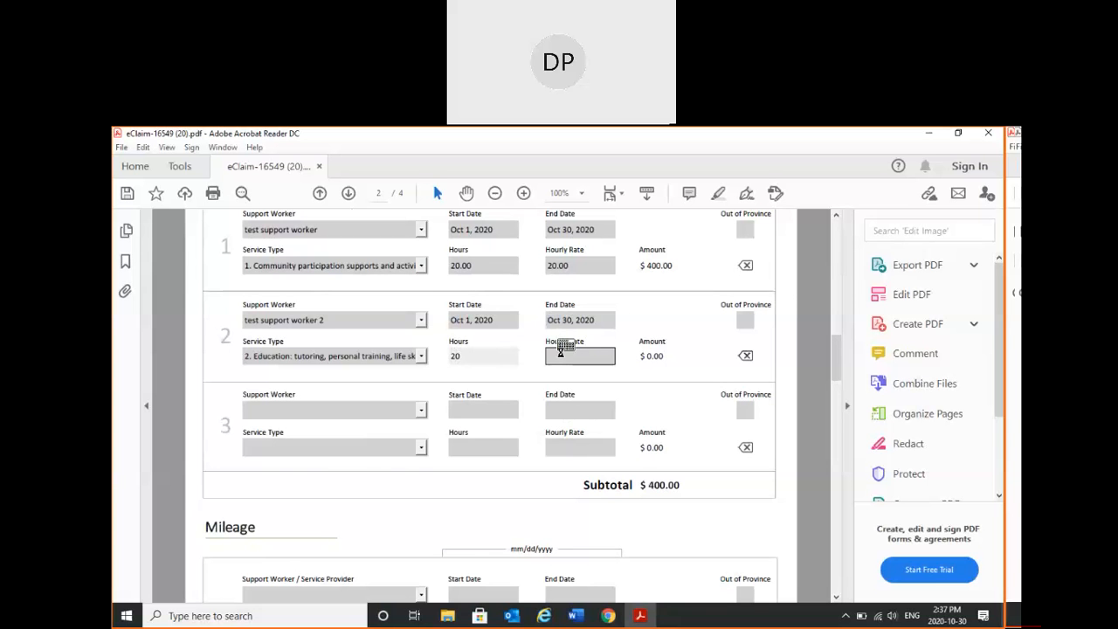
pyautogui.write('20')
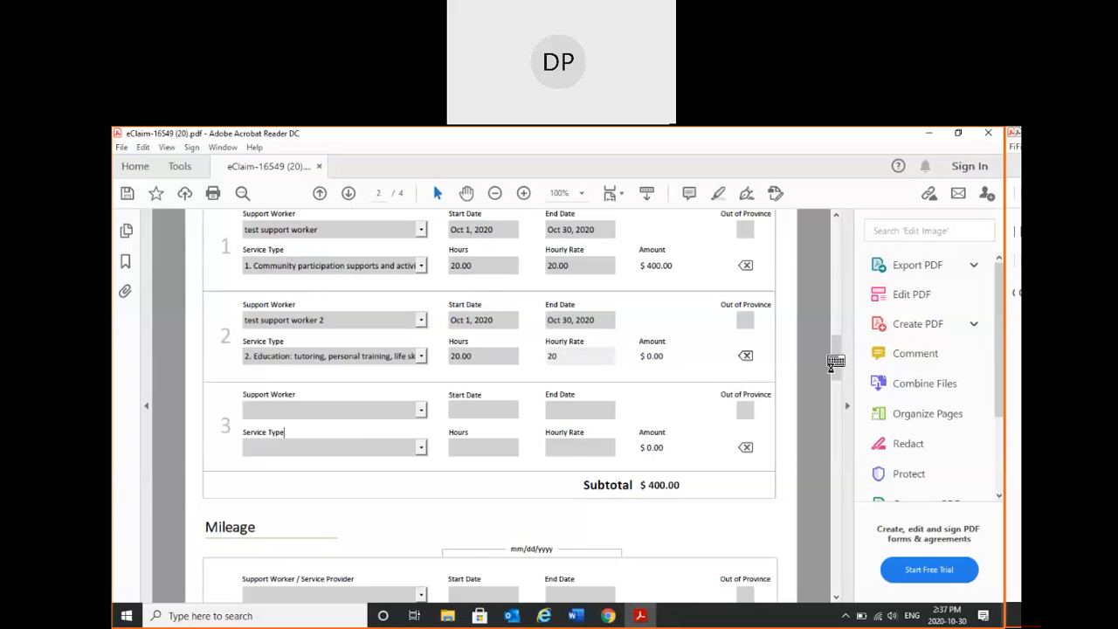
# - Add an additional page for Support Worker Hours and Mileage after page 2 and look through its blank entries
pyautogui.moveTo(836, 361); pyautogui.dragTo(837, 414)
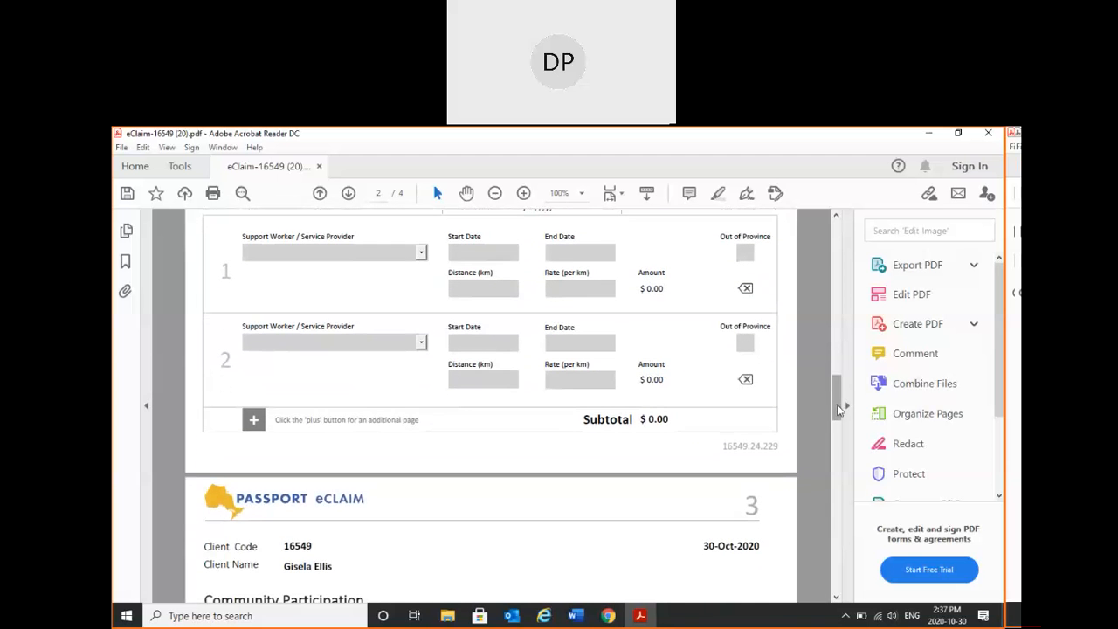
pyautogui.click(251, 426)
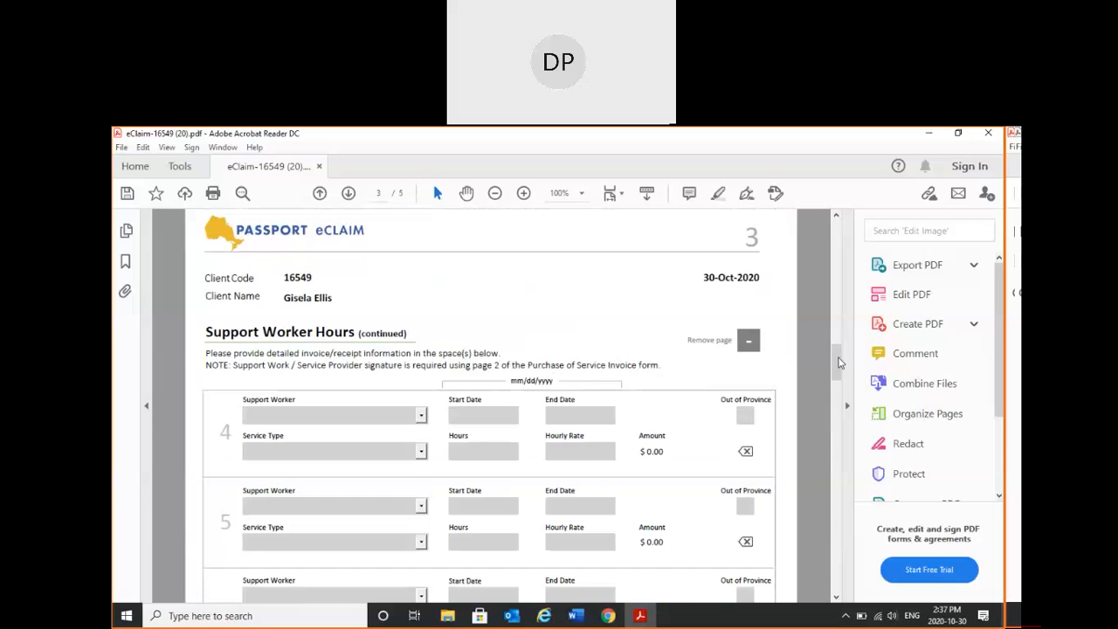
pyautogui.click(835, 363)
pyautogui.moveTo(835, 349); pyautogui.dragTo(833, 407)
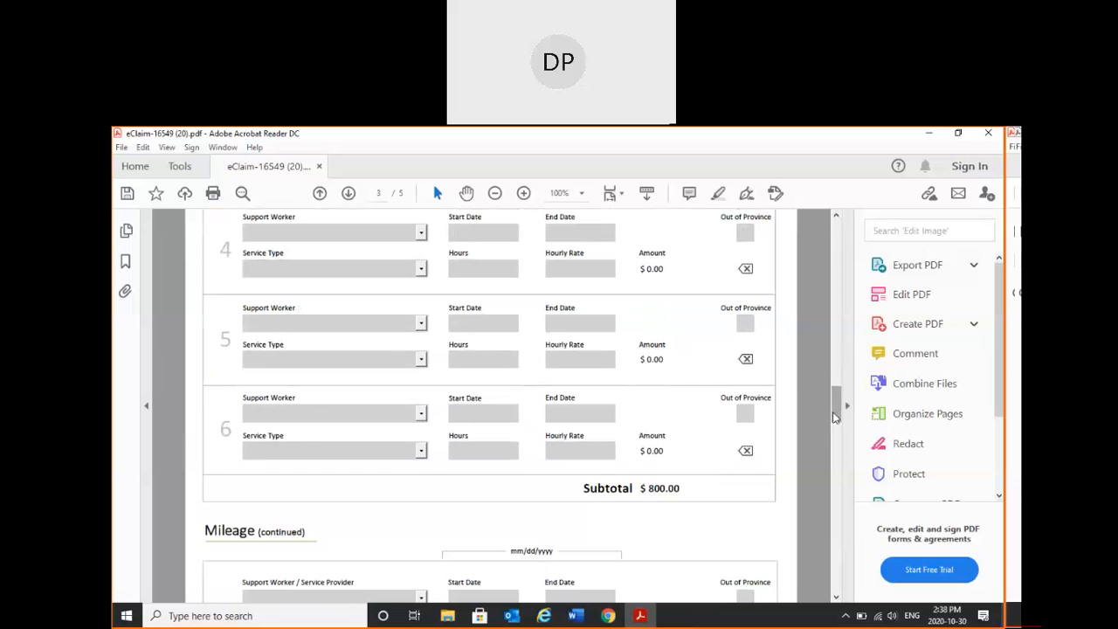
# - Remove the added Support Worker Hours (continued) page from the form
pyautogui.moveTo(833, 418); pyautogui.dragTo(840, 395)
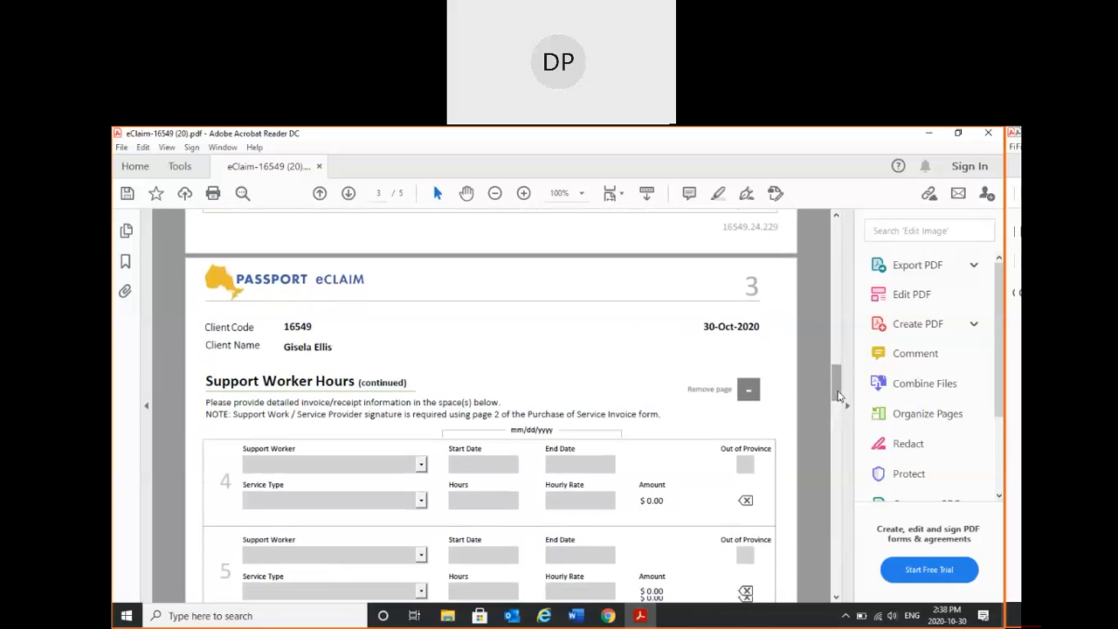
pyautogui.click(748, 392)
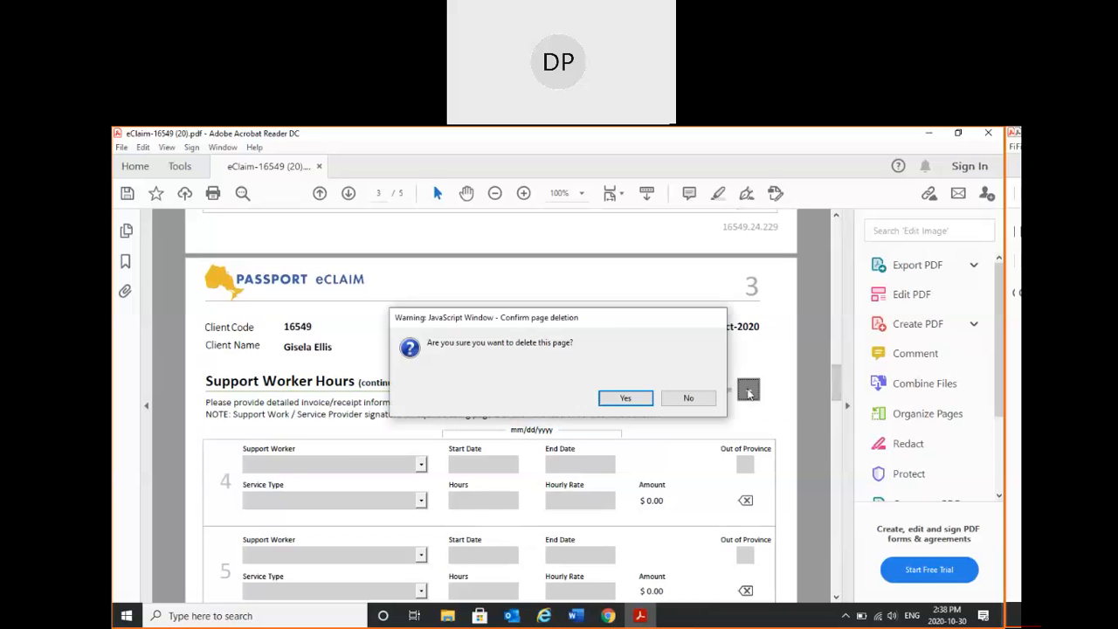
pyautogui.click(625, 399)
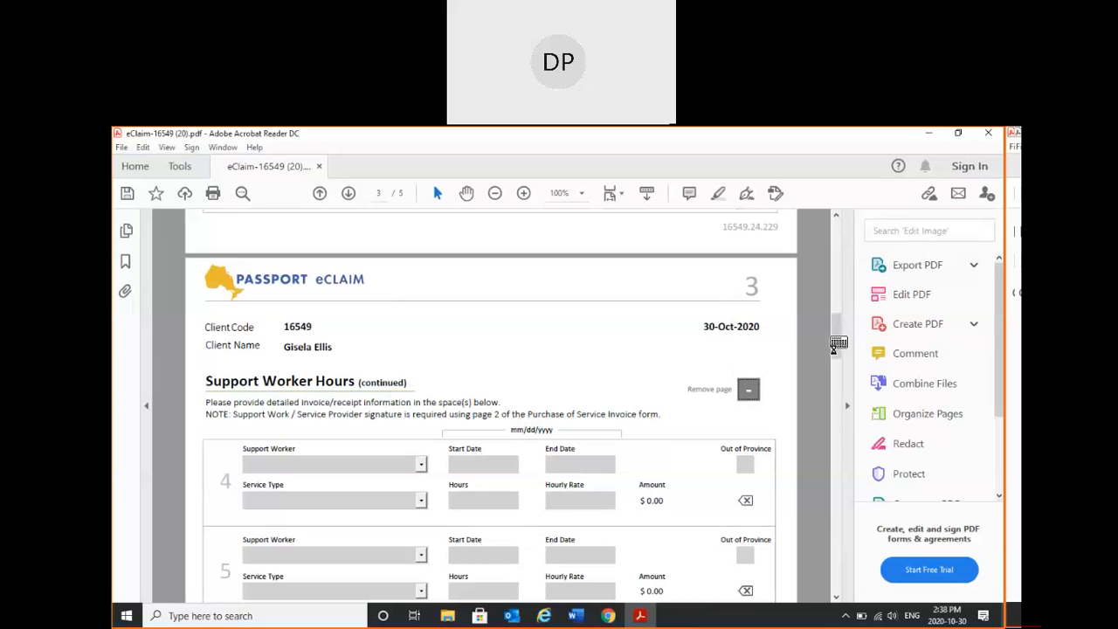
# - Enter "test support worker 1" as the support worker / service provider in Mileage entry 1 on page 2
pyautogui.moveTo(833, 348); pyautogui.dragTo(833, 401)
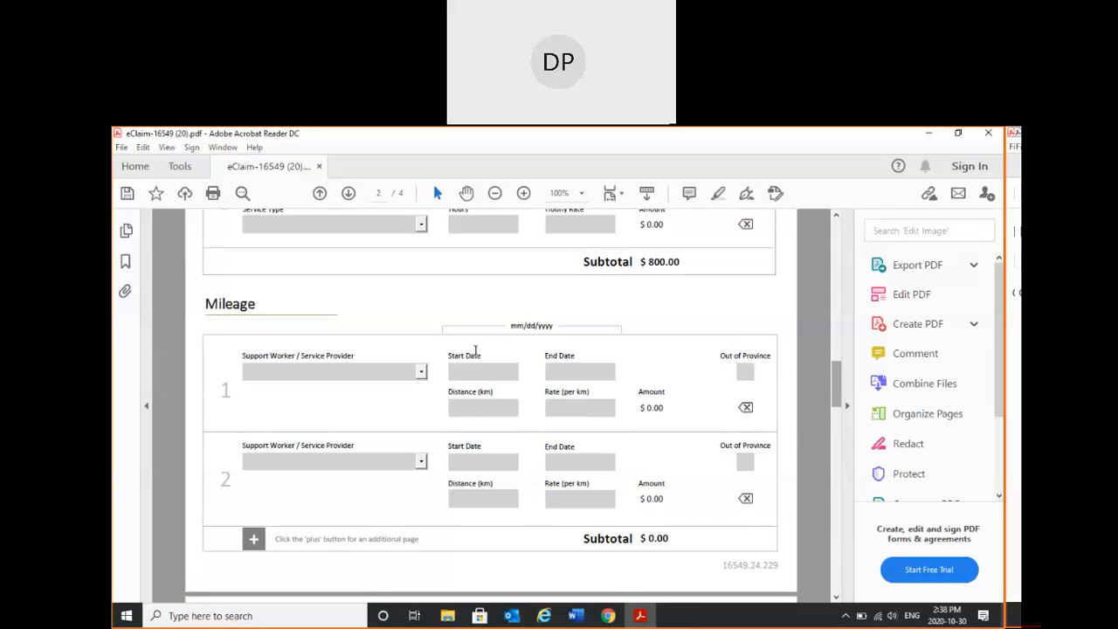
pyautogui.click(416, 372)
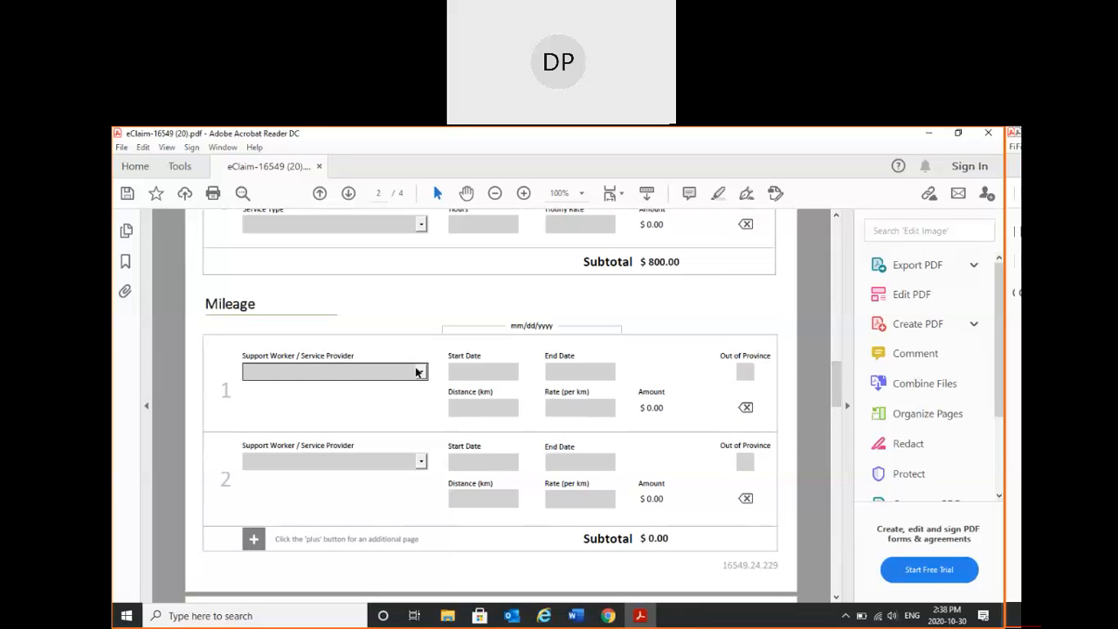
pyautogui.click(419, 372)
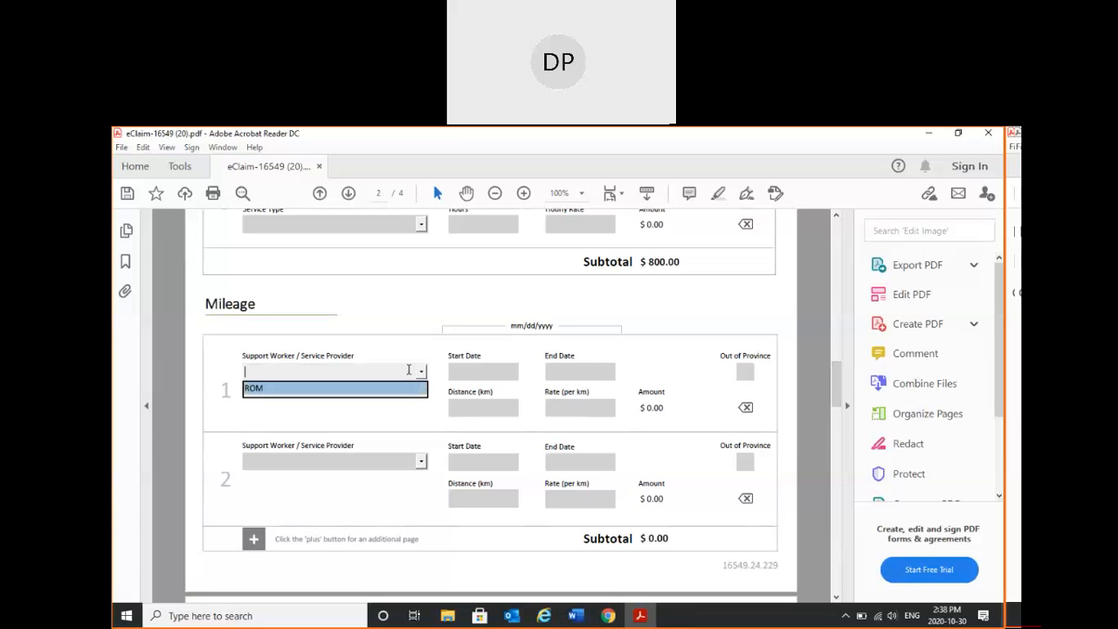
pyautogui.click(407, 355)
pyautogui.click(376, 373)
pyautogui.write('test suppor')
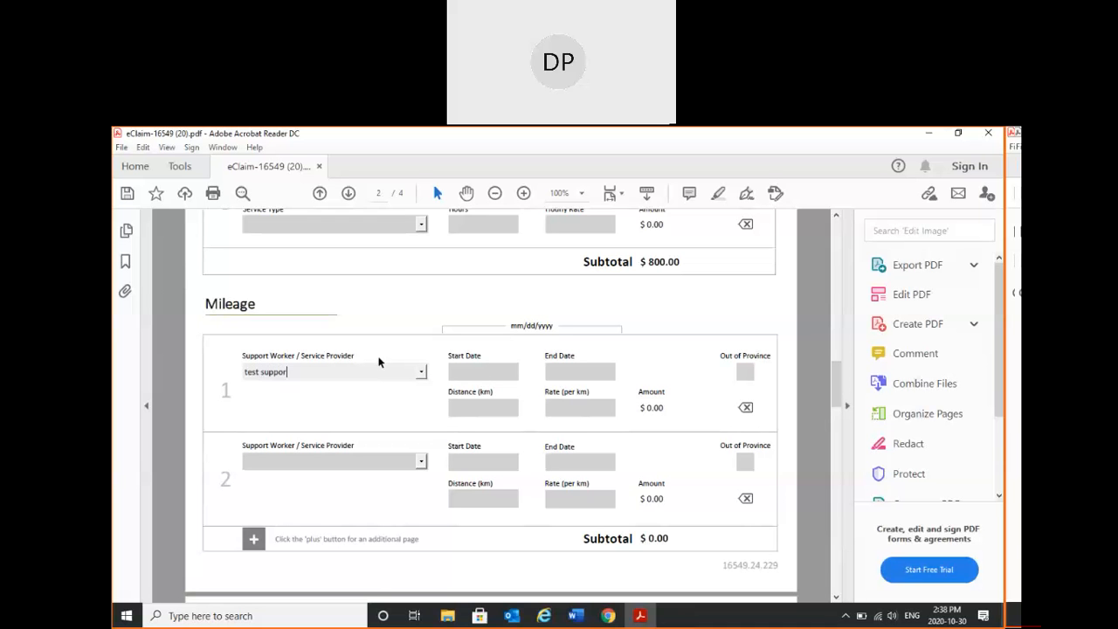
pyautogui.write('t worker 1')
# - Open the start date of Mileage entry 1 for editing
pyautogui.click(494, 367)
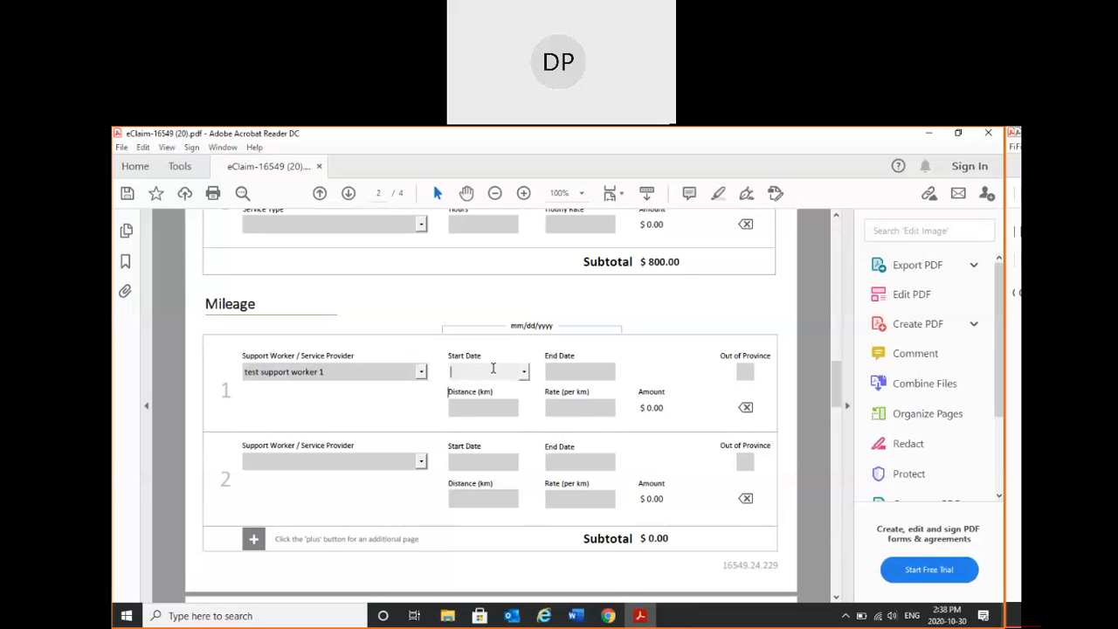
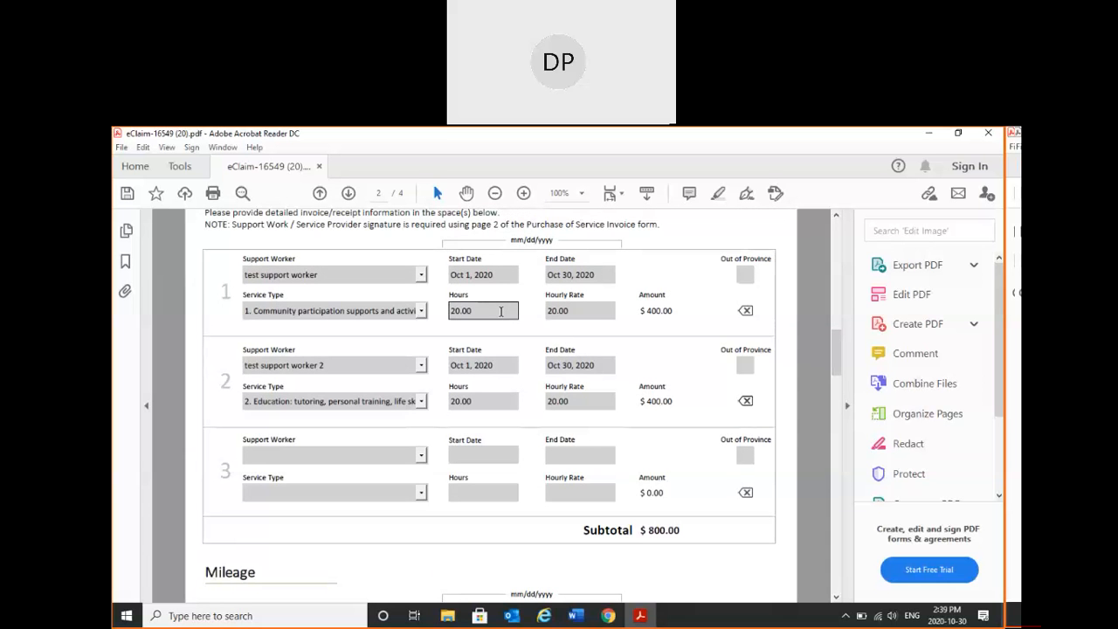
# - Set the hours to 1 and the hourly rate to 300 in Support Worker Hours entry 1
pyautogui.click(502, 310)
pyautogui.press('BackSpace')
pyautogui.press('BackSpace')
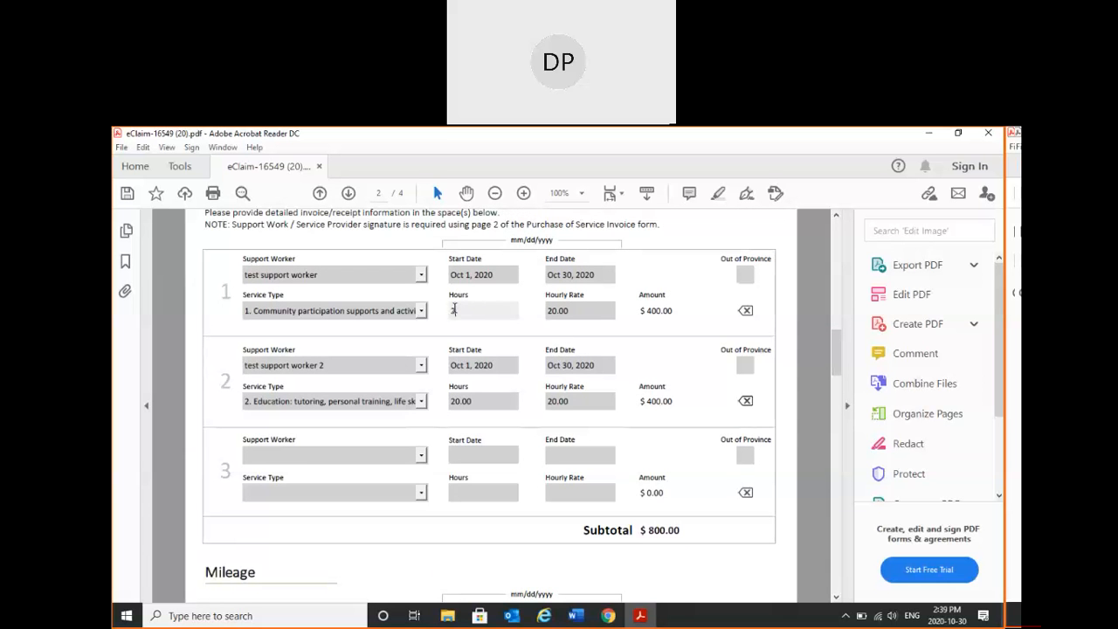
pyautogui.write('1')
pyautogui.click(566, 311)
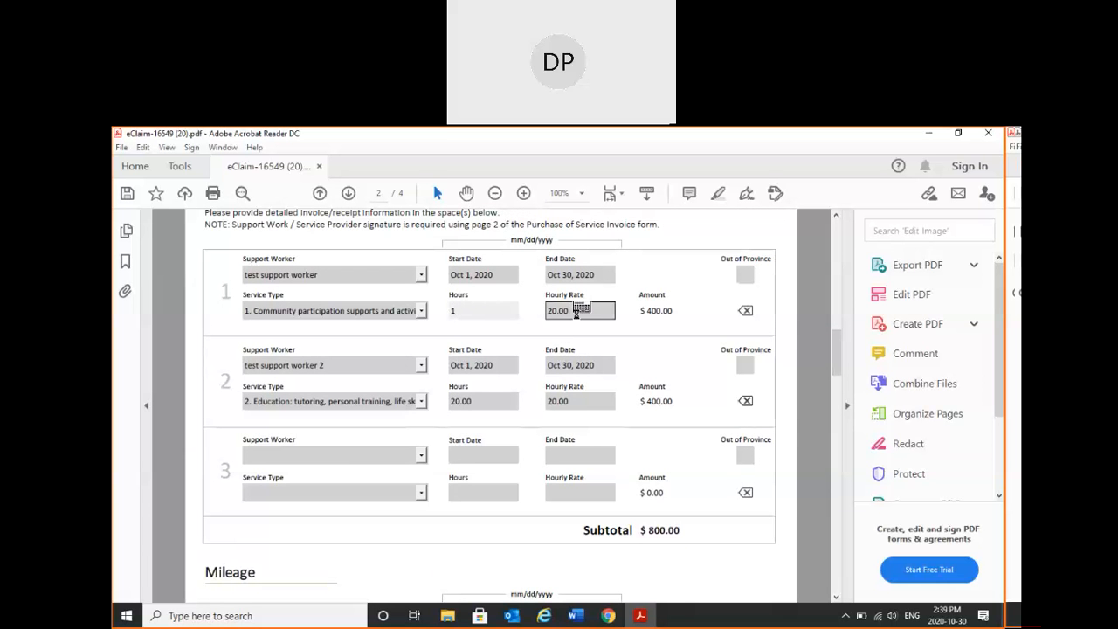
pyautogui.press('BackSpace')
pyautogui.press('BackSpace')
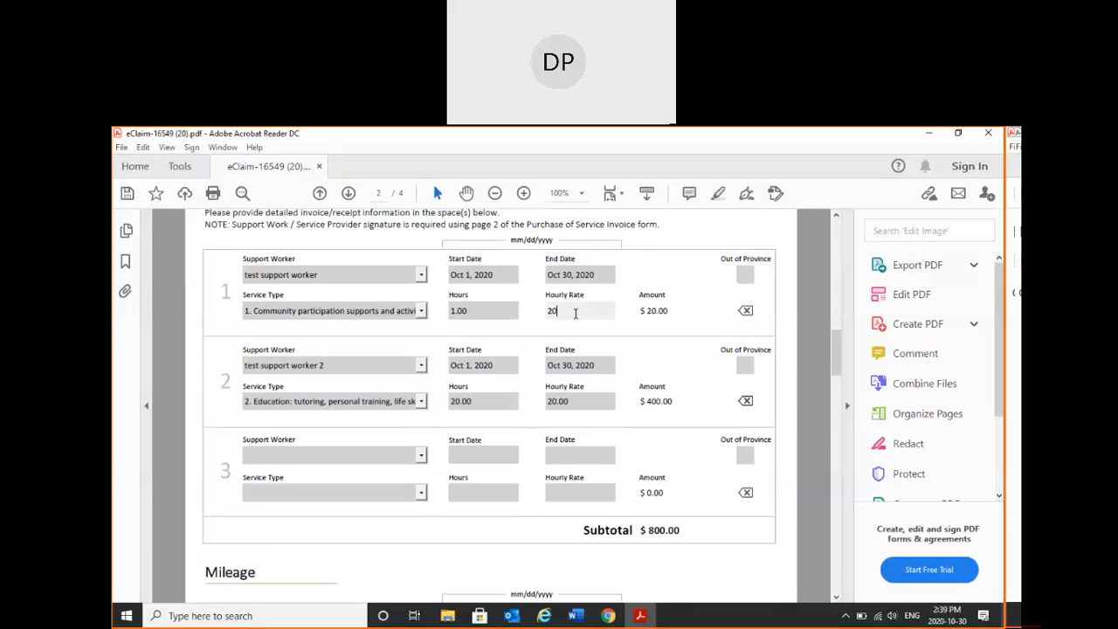
pyautogui.write('300')
pyautogui.press('Return')
pyautogui.click(493, 311)
pyautogui.click(572, 311)
pyautogui.click(673, 341)
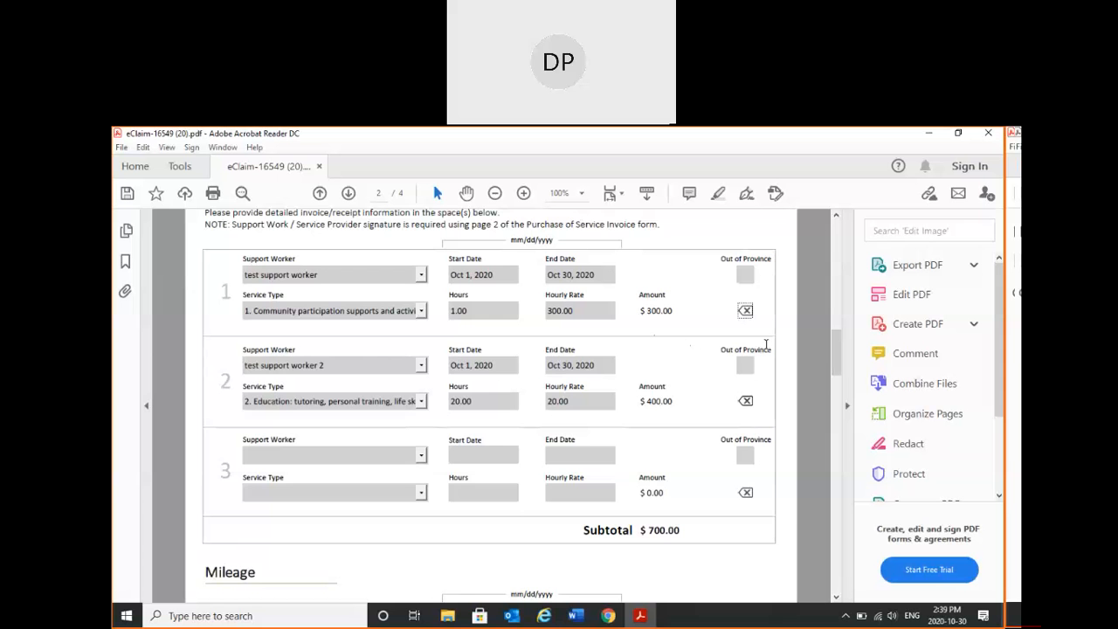
# - Clear all the details of Mileage entry 1 on page 2
pyautogui.moveTo(835, 358); pyautogui.dragTo(837, 398)
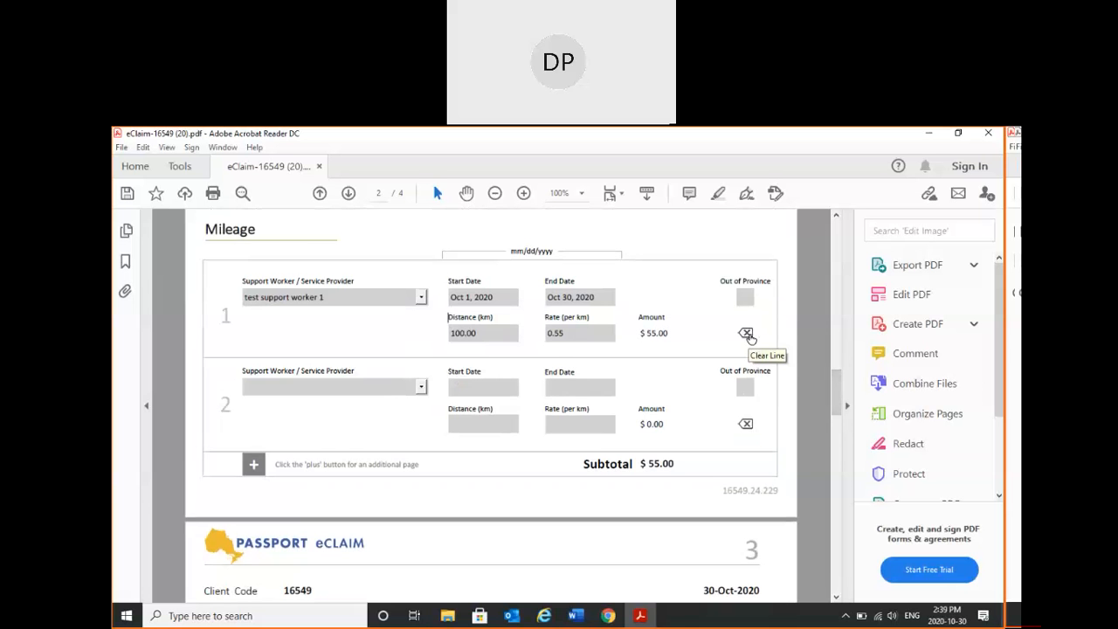
pyautogui.click(746, 333)
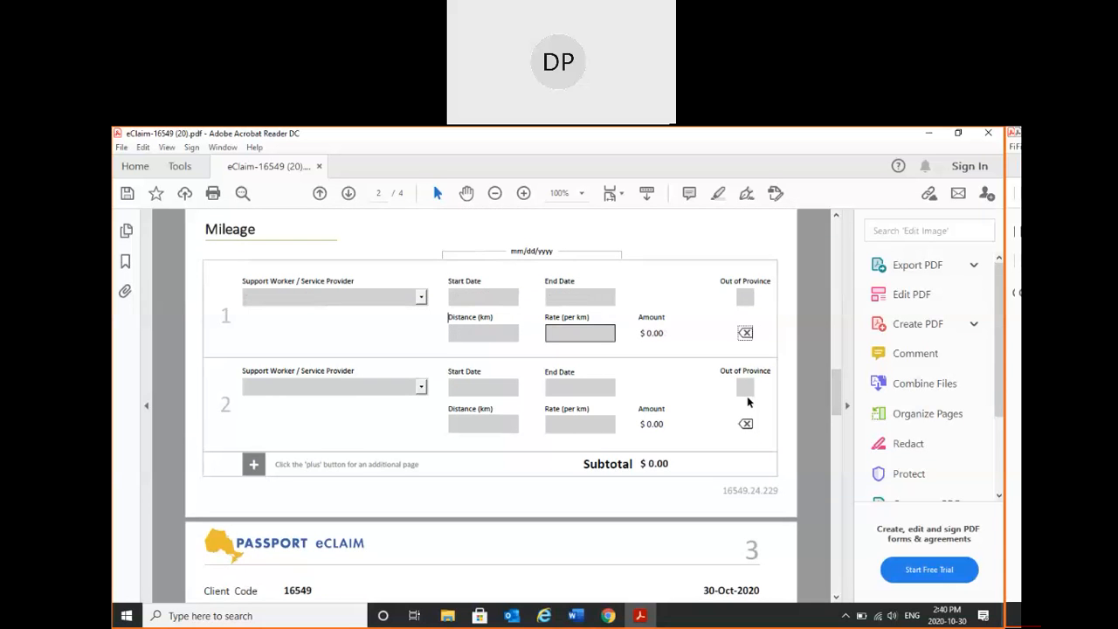
# - Enter "Museum" as the agency in Community Participation entry 1 and choose service type "4. Community events and activities"
pyautogui.moveTo(833, 402)
pyautogui.mouseDown()
pyautogui.moveTo(831, 473)
pyautogui.moveTo(827, 423)
pyautogui.mouseUp()
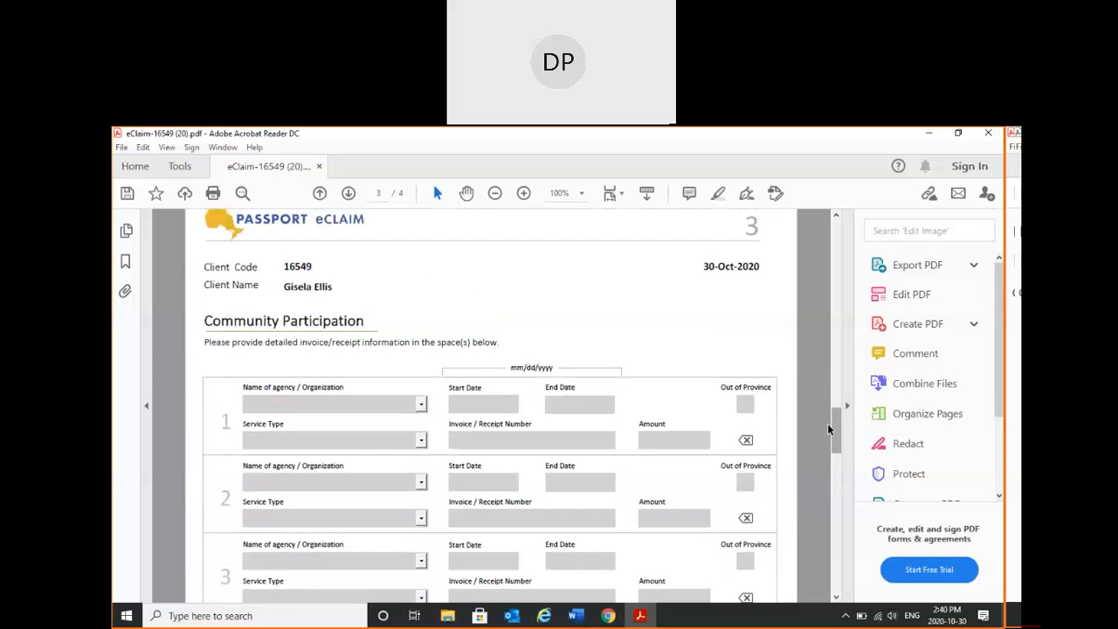
pyautogui.click(421, 405)
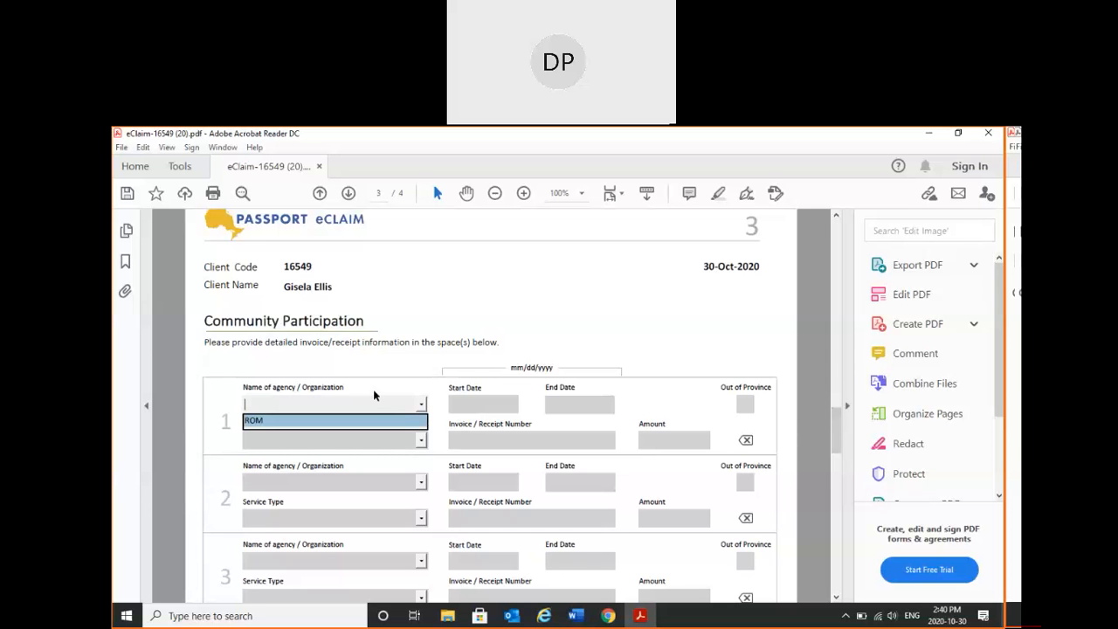
pyautogui.write('Museum')
pyautogui.click(428, 425)
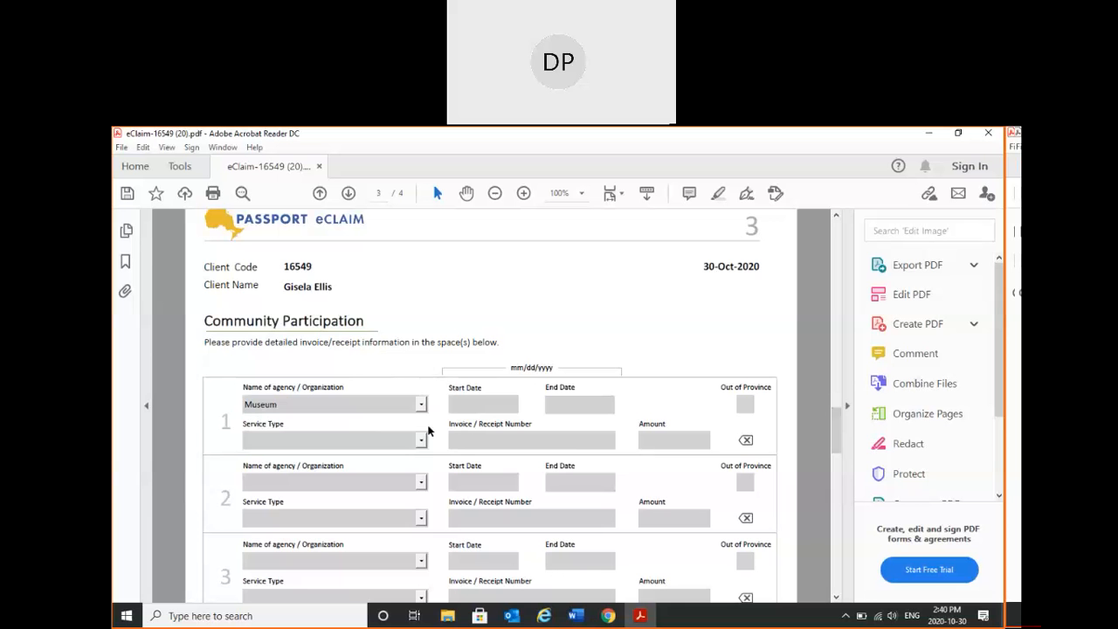
pyautogui.click(419, 441)
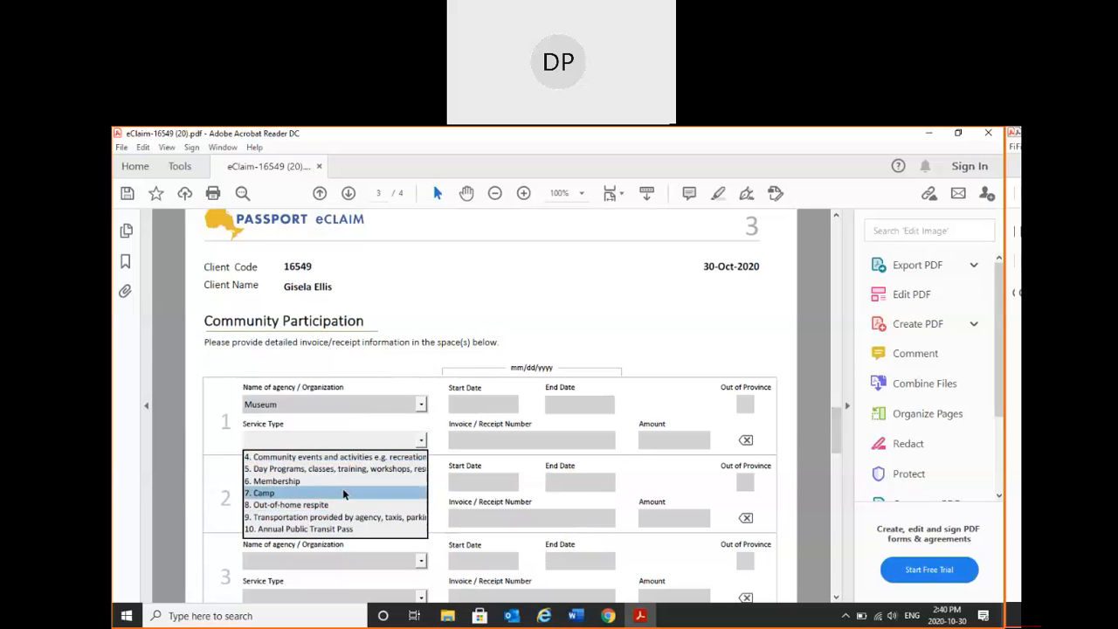
pyautogui.click(335, 456)
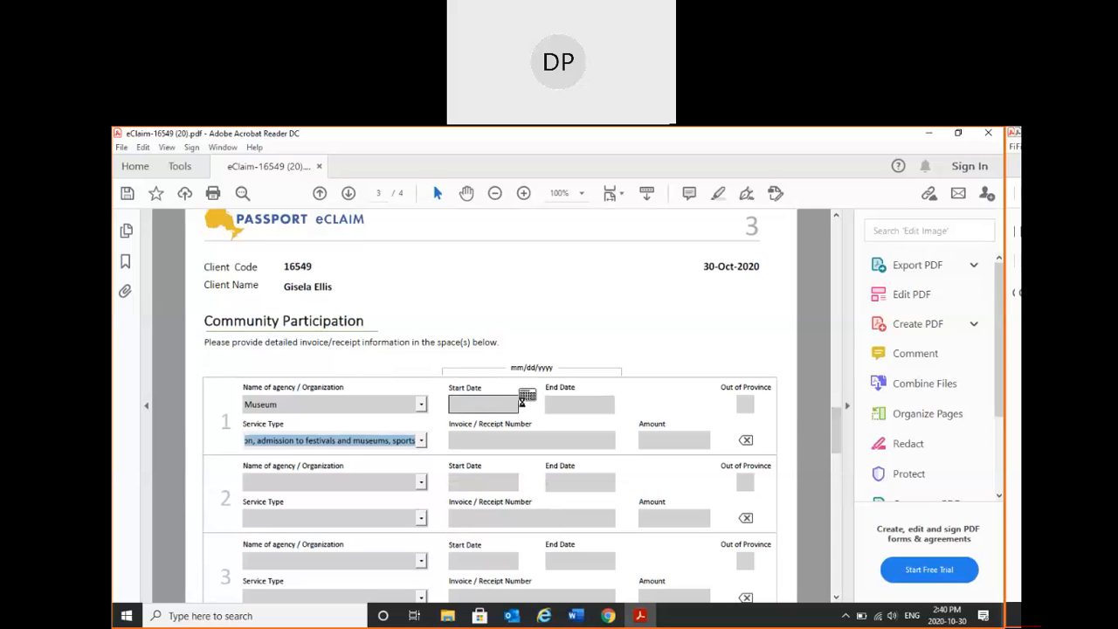
# - Set both the start date and the end date of Community Participation entry 1 to Oct 30, 2020
pyautogui.click(522, 399)
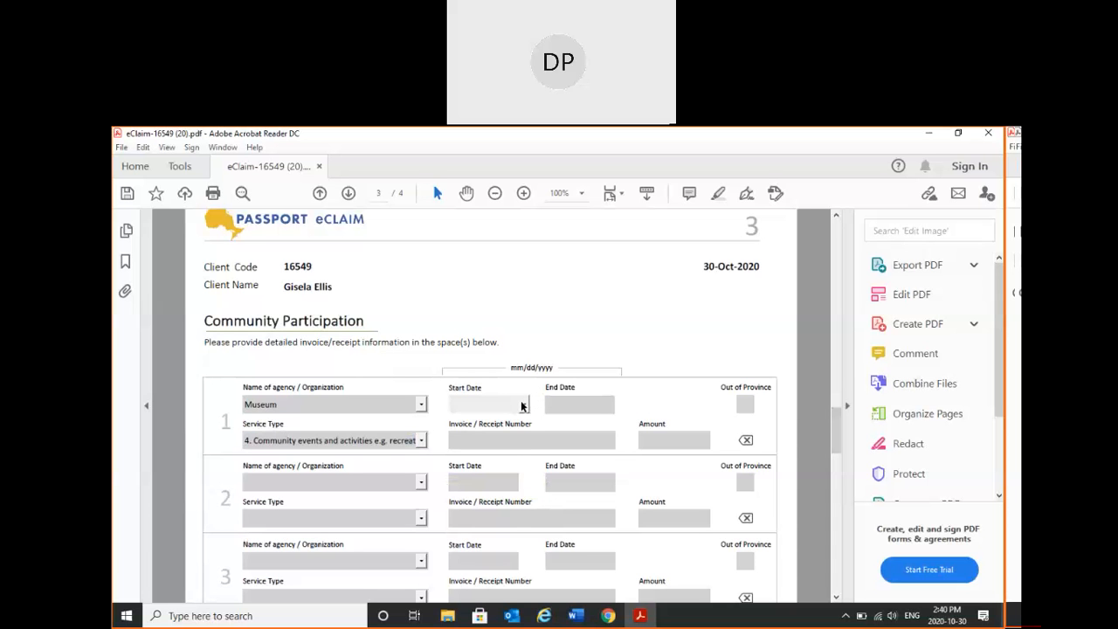
pyautogui.click(524, 405)
pyautogui.click(486, 491)
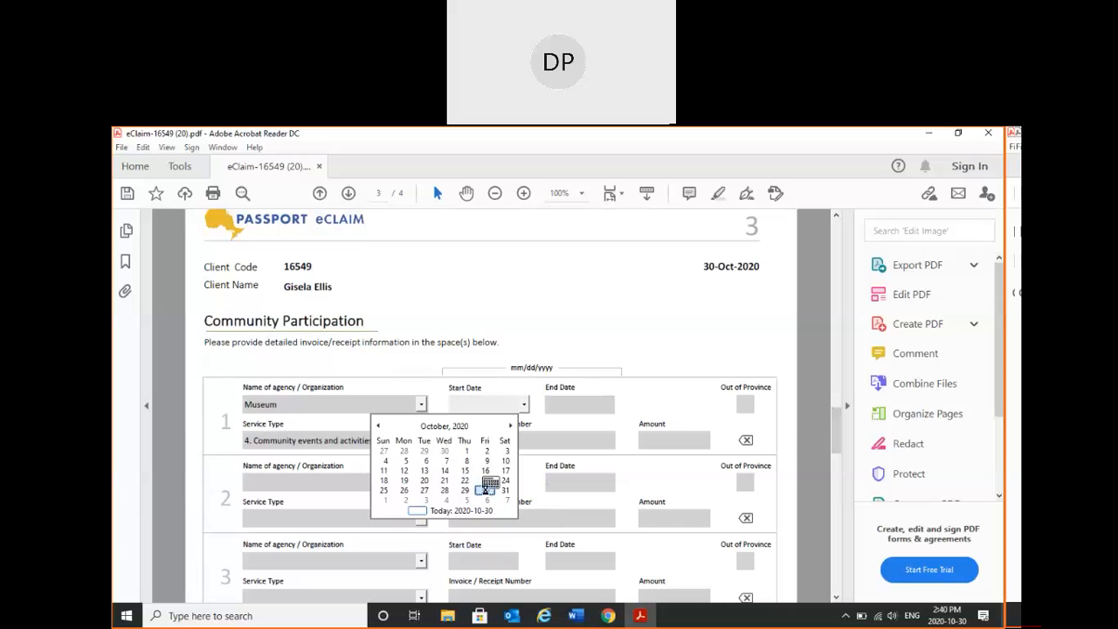
pyautogui.click(603, 404)
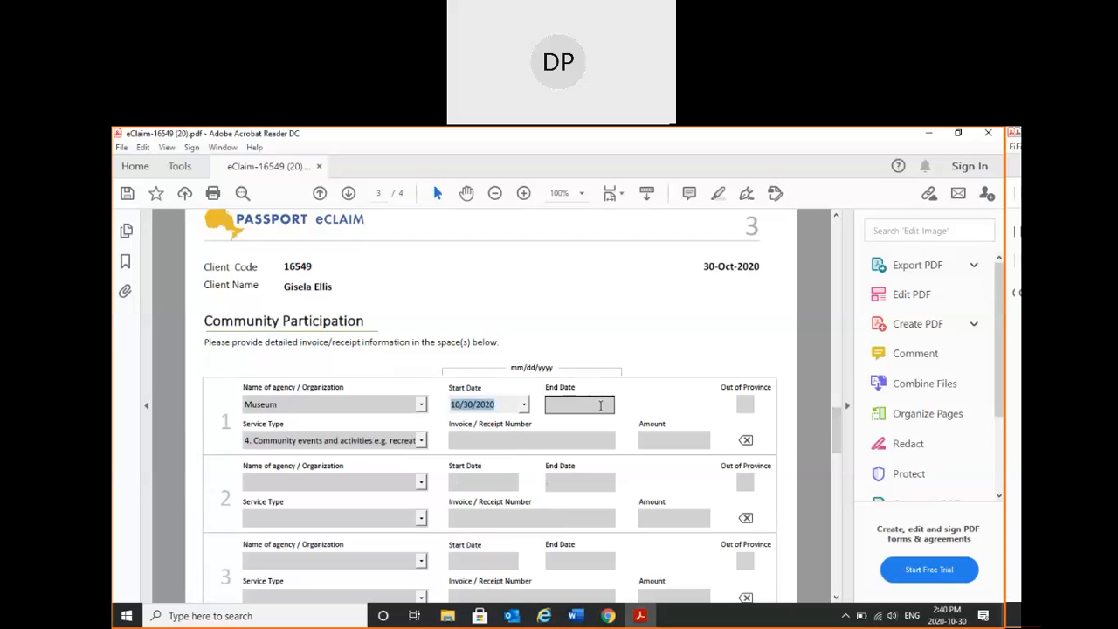
pyautogui.click(618, 407)
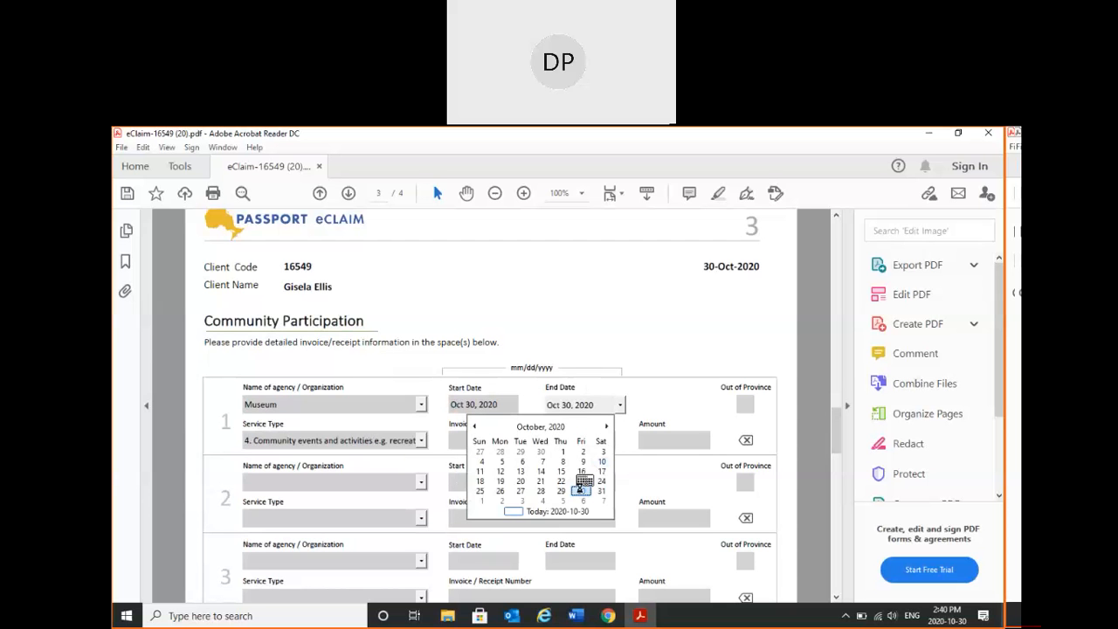
# - Enter 12345 as the invoice / receipt number of Community Participation entry 1
pyautogui.click(452, 437)
pyautogui.write('12345')
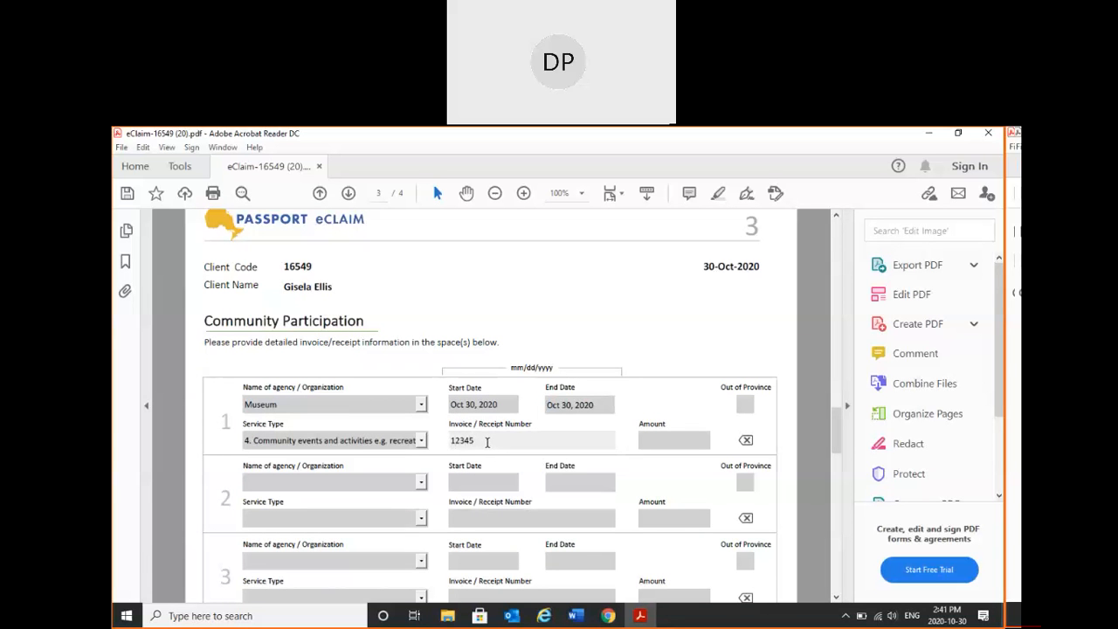
# - Replace the invoice / receipt number of Community Participation entry 1 with "Y" and set its amount to 10
pyautogui.moveTo(488, 442); pyautogui.dragTo(446, 439)
pyautogui.press('BackSpace')
pyautogui.click(469, 454)
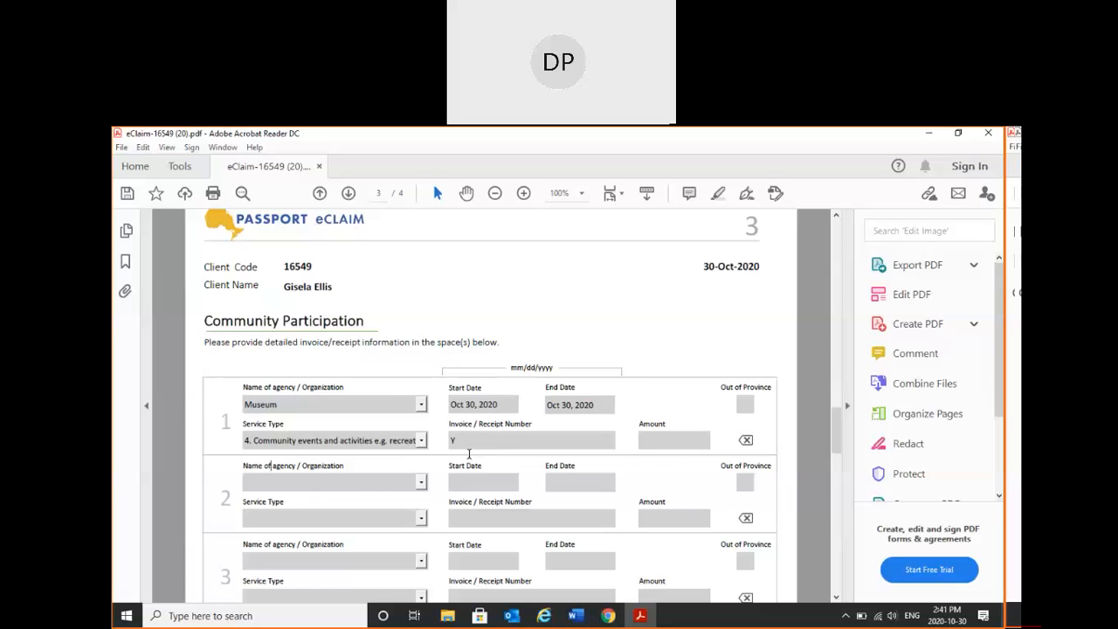
pyautogui.click(652, 439)
pyautogui.write('10')
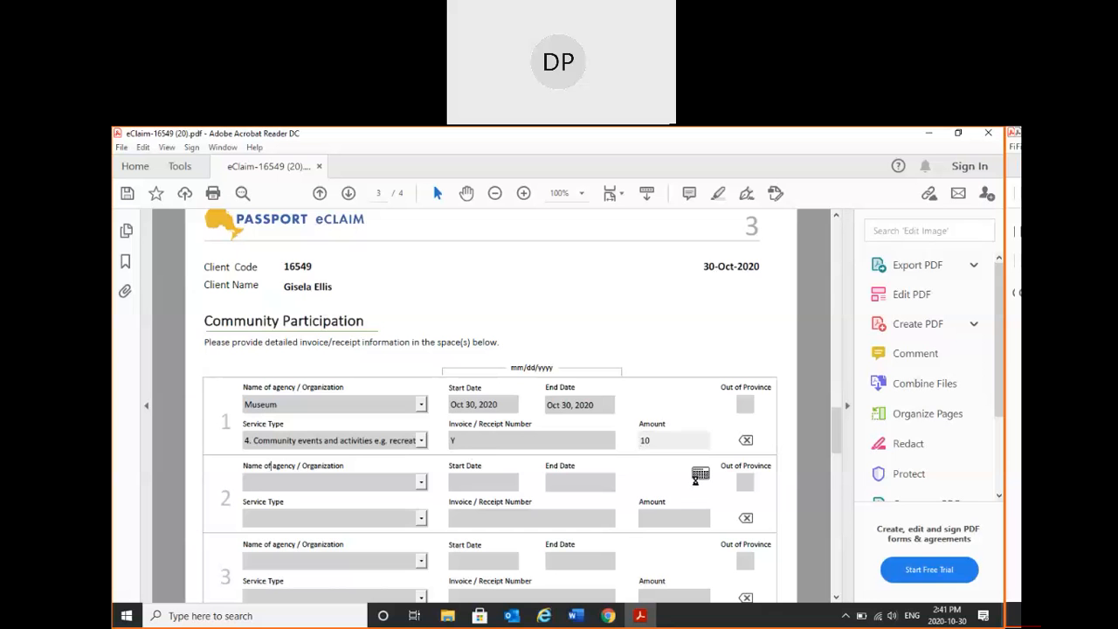
pyautogui.press('Tab')
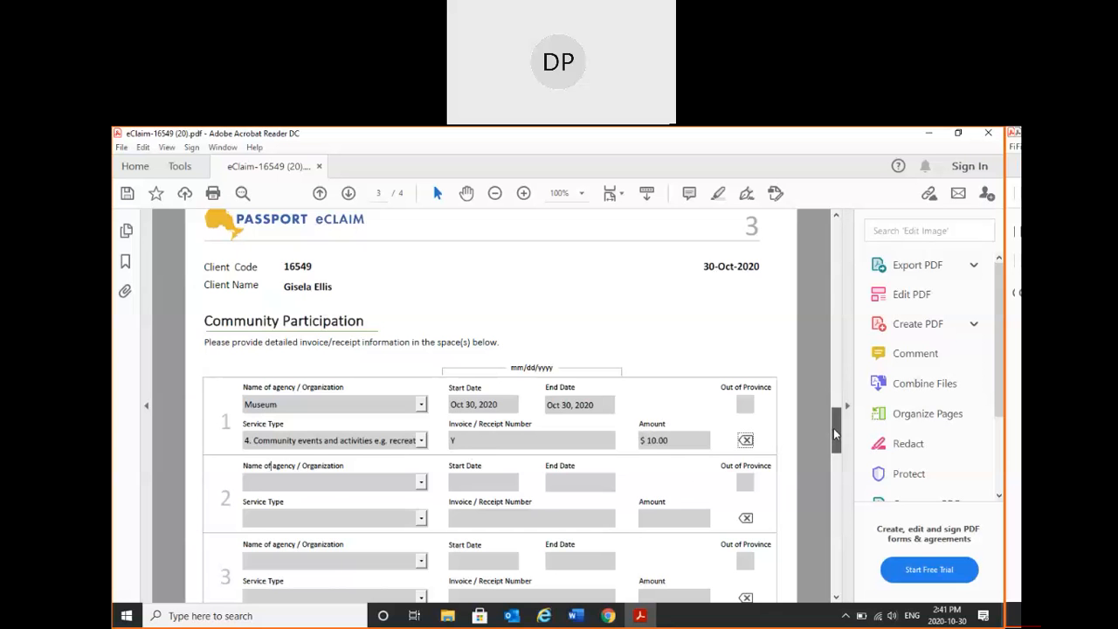
# - Look over the remaining sections of page 3 and try marking the Person-Directed Planning entry as out of province
pyautogui.scroll(-3, 833, 427)
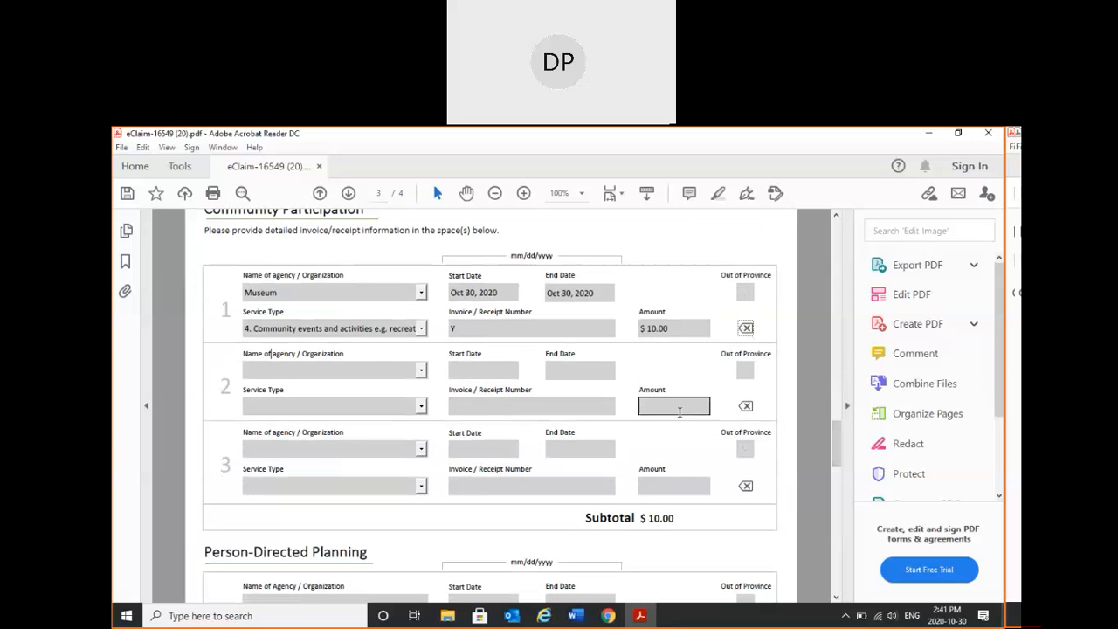
pyautogui.moveTo(833, 437); pyautogui.dragTo(836, 492)
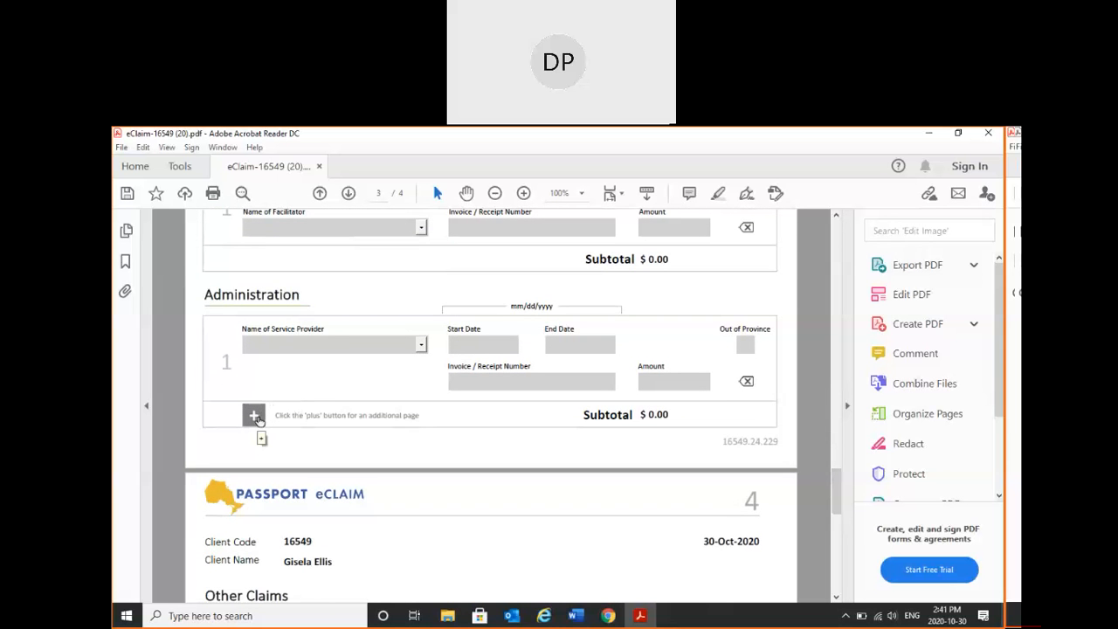
pyautogui.moveTo(832, 485)
pyautogui.mouseDown()
pyautogui.moveTo(831, 452)
pyautogui.moveTo(832, 467)
pyautogui.mouseUp()
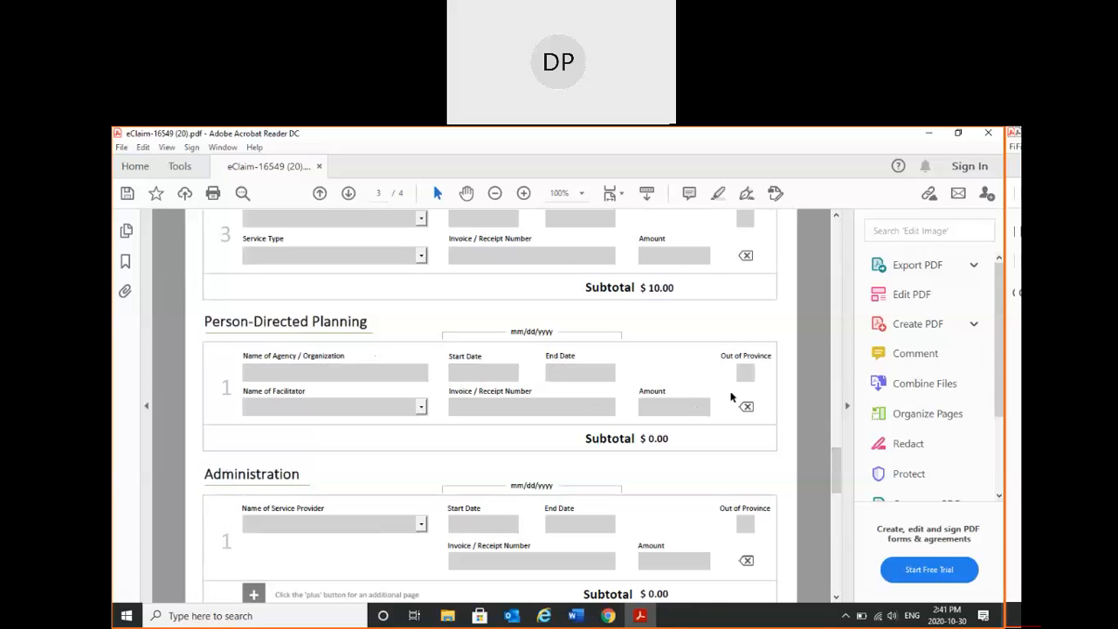
pyautogui.moveTo(833, 453); pyautogui.dragTo(835, 430)
pyautogui.scroll(-6, 804, 434)
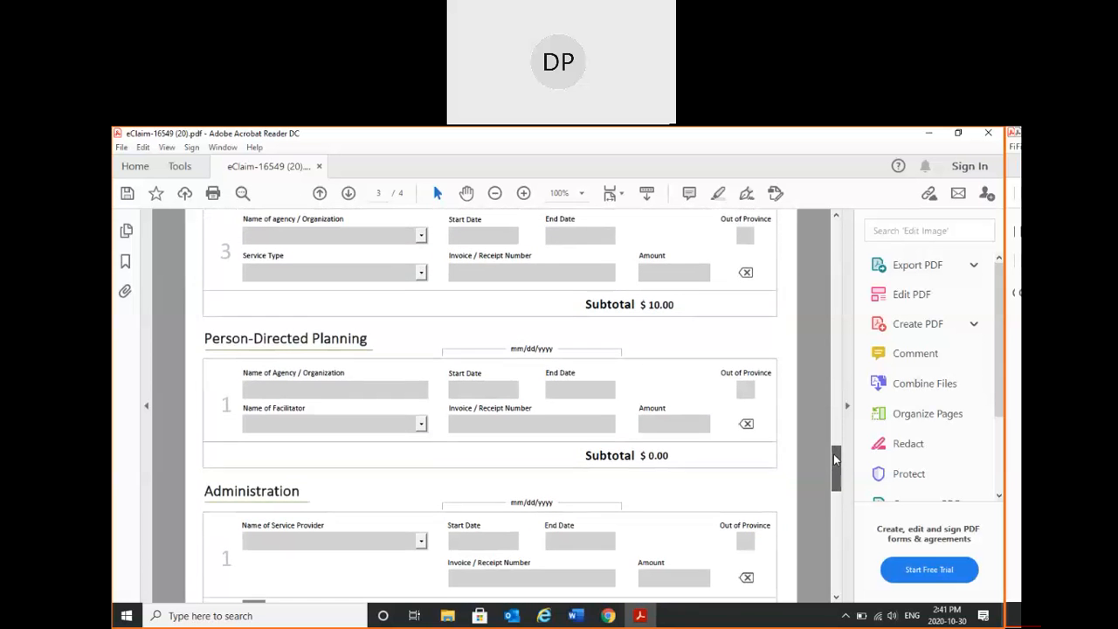
pyautogui.click(748, 387)
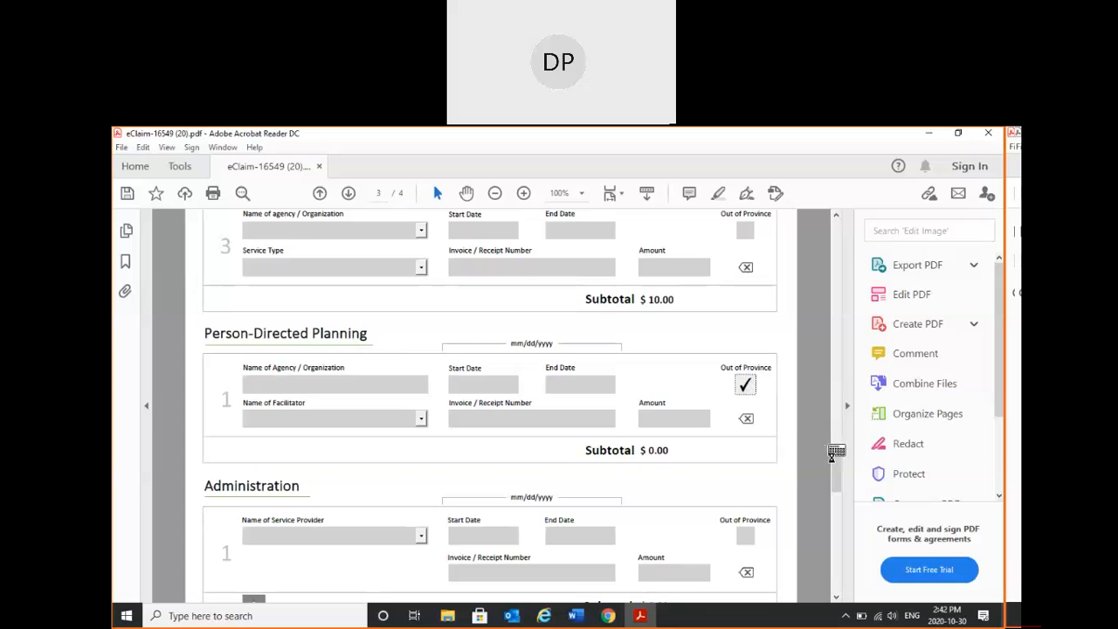
# - Check the available service provider names for the Administration entry on page 3 without choosing one
pyautogui.moveTo(834, 463); pyautogui.dragTo(834, 484)
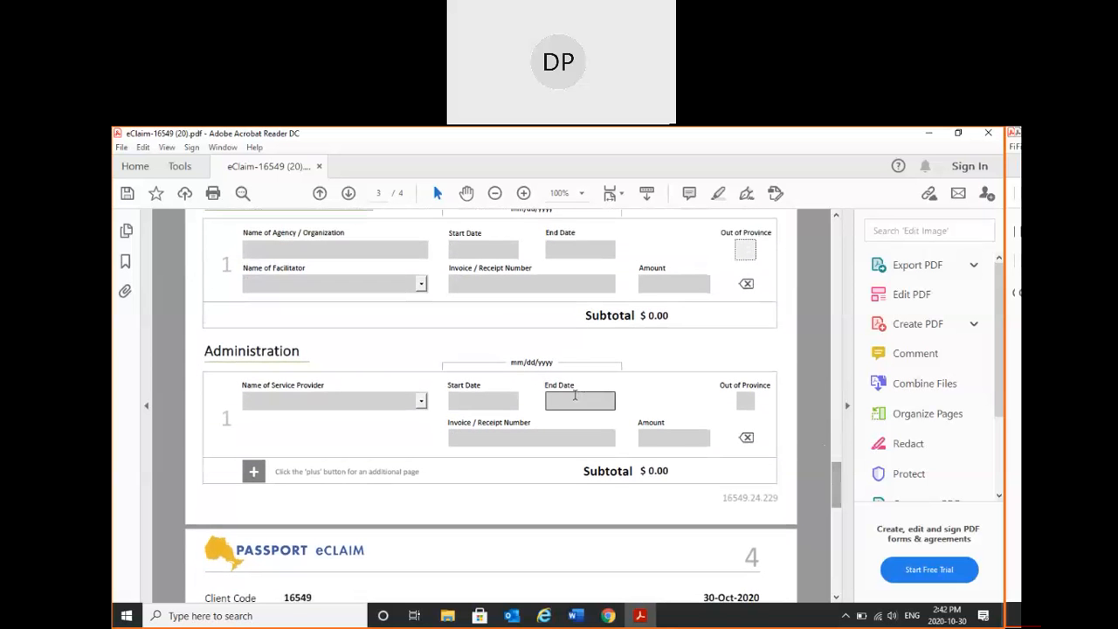
pyautogui.click(404, 400)
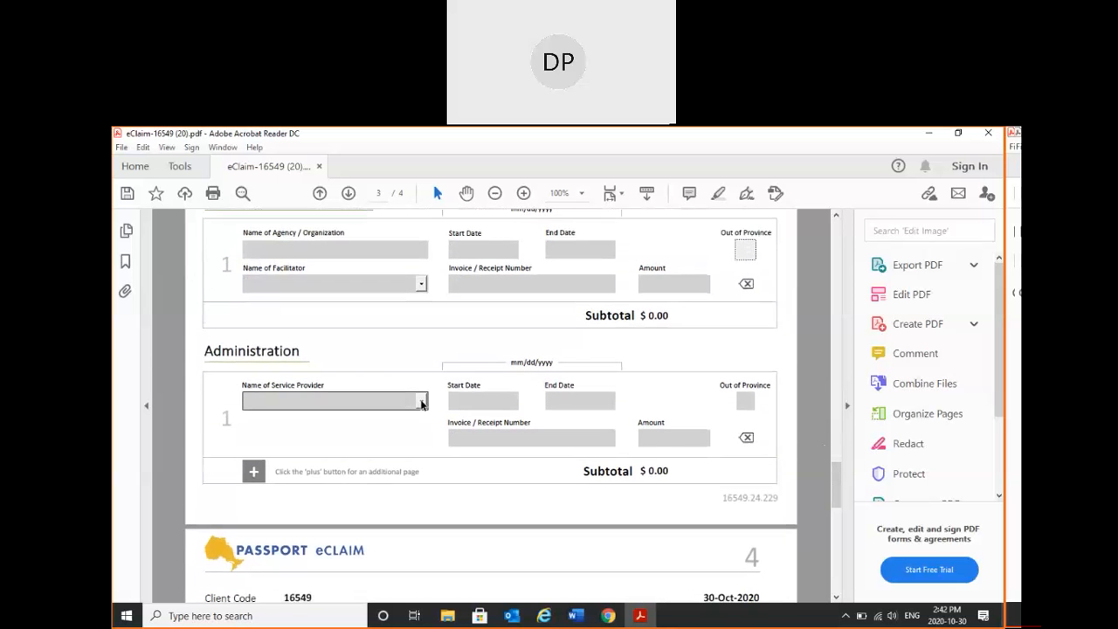
pyautogui.click(422, 401)
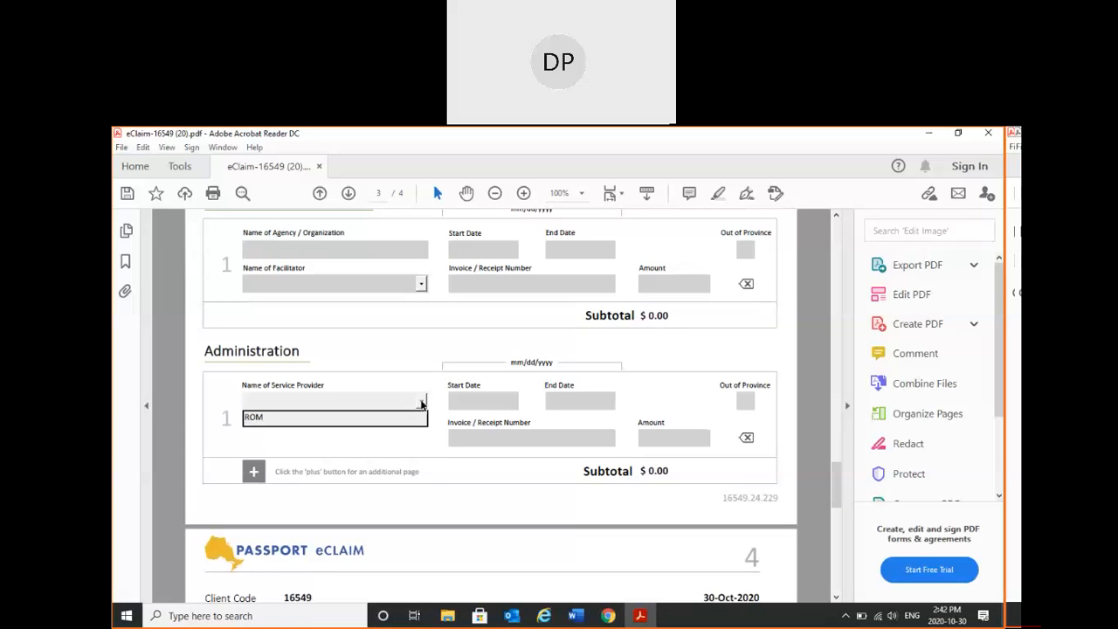
pyautogui.click(417, 380)
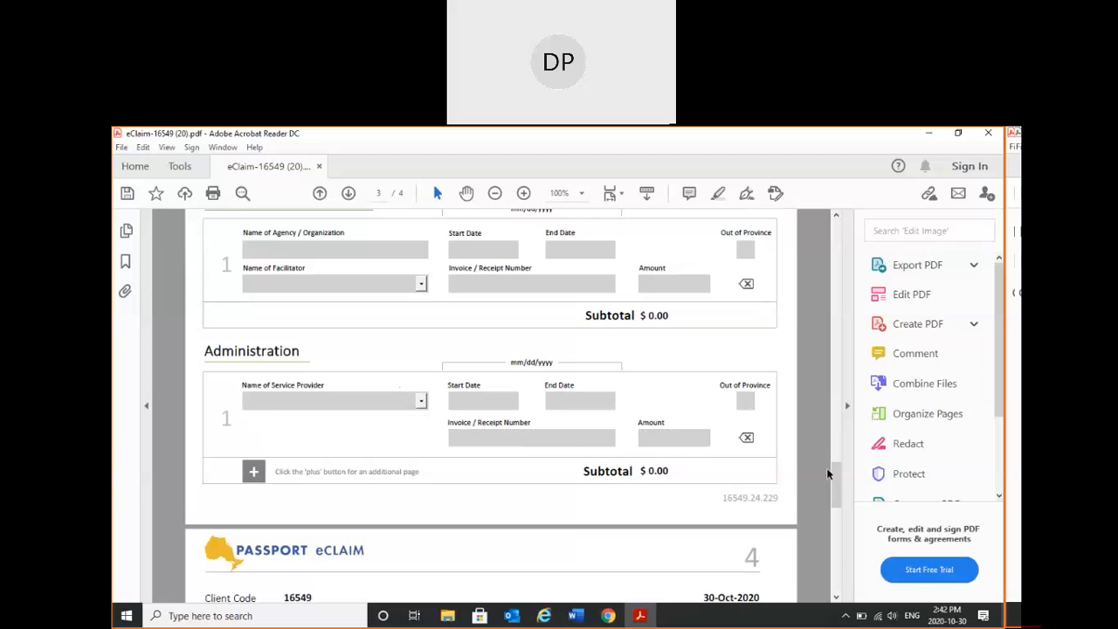
# - Check the available service types and service provider names for Other Claims entry 1 on page 4 without choosing any
pyautogui.moveTo(835, 473); pyautogui.dragTo(835, 523)
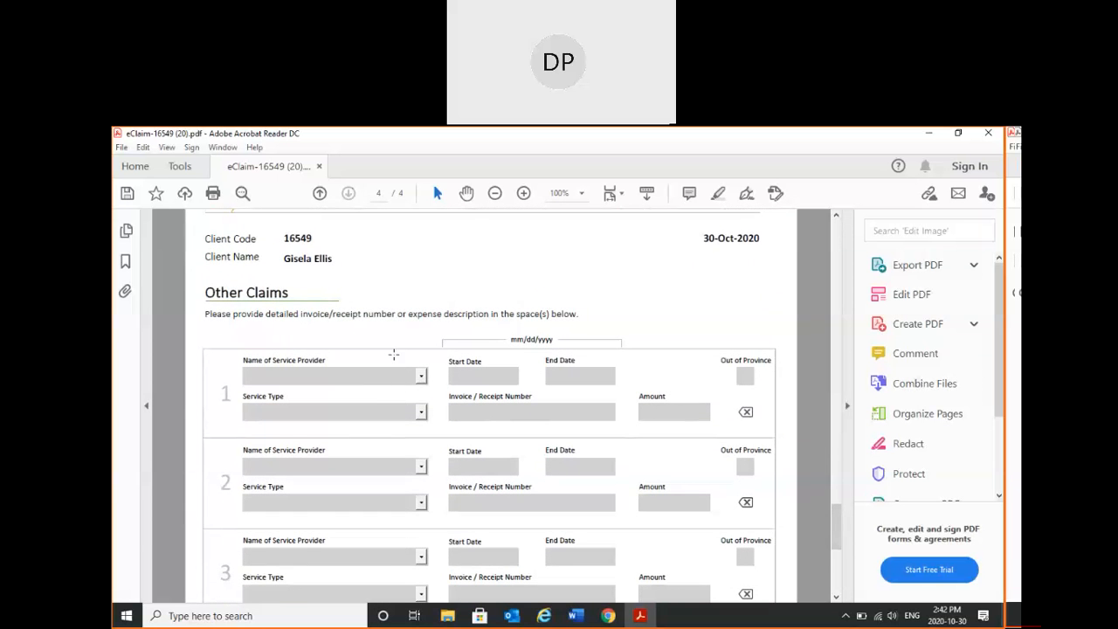
pyautogui.click(418, 410)
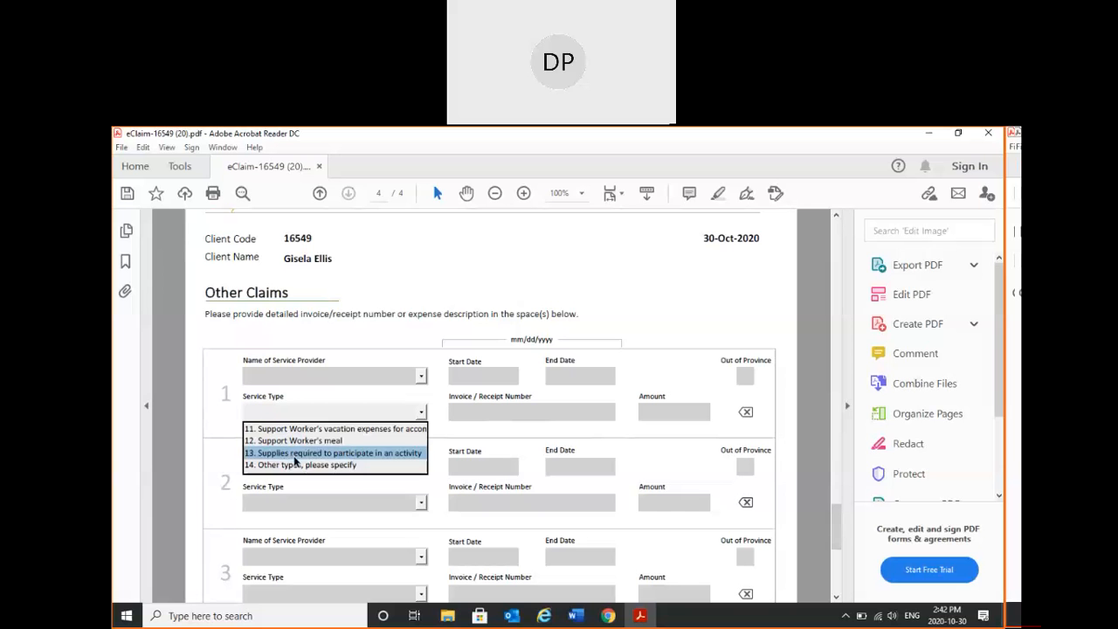
pyautogui.click(433, 392)
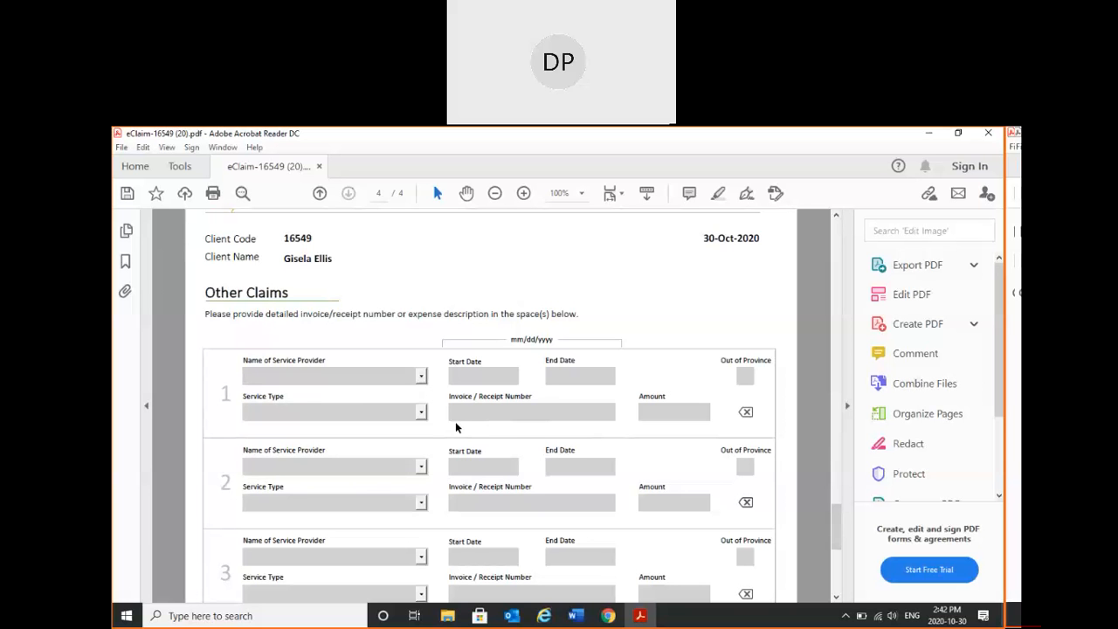
pyautogui.click(420, 377)
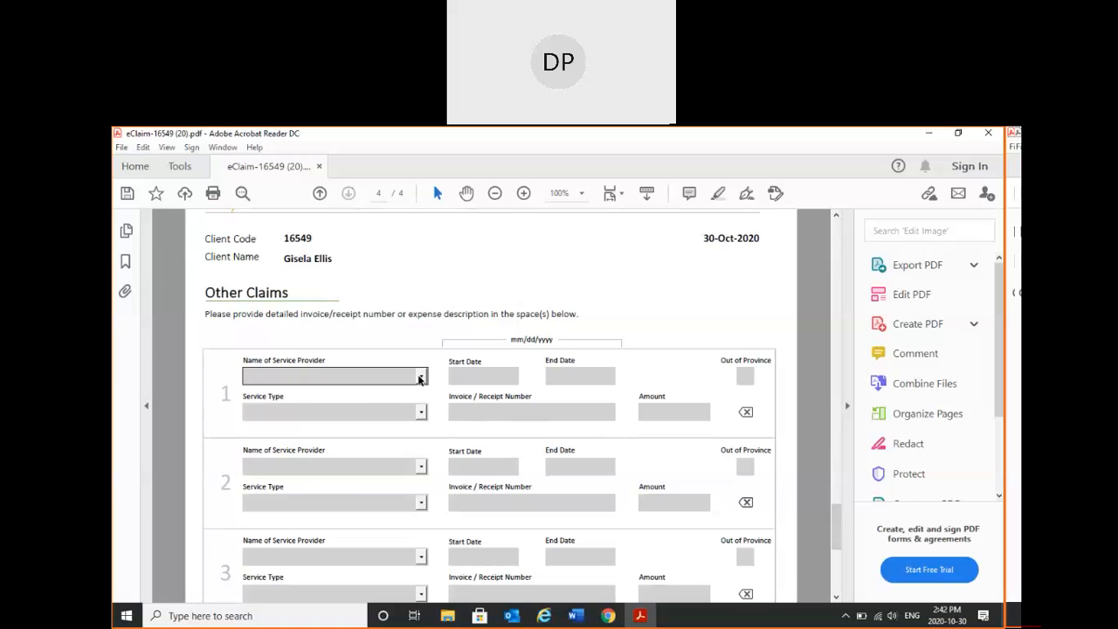
pyautogui.click(420, 377)
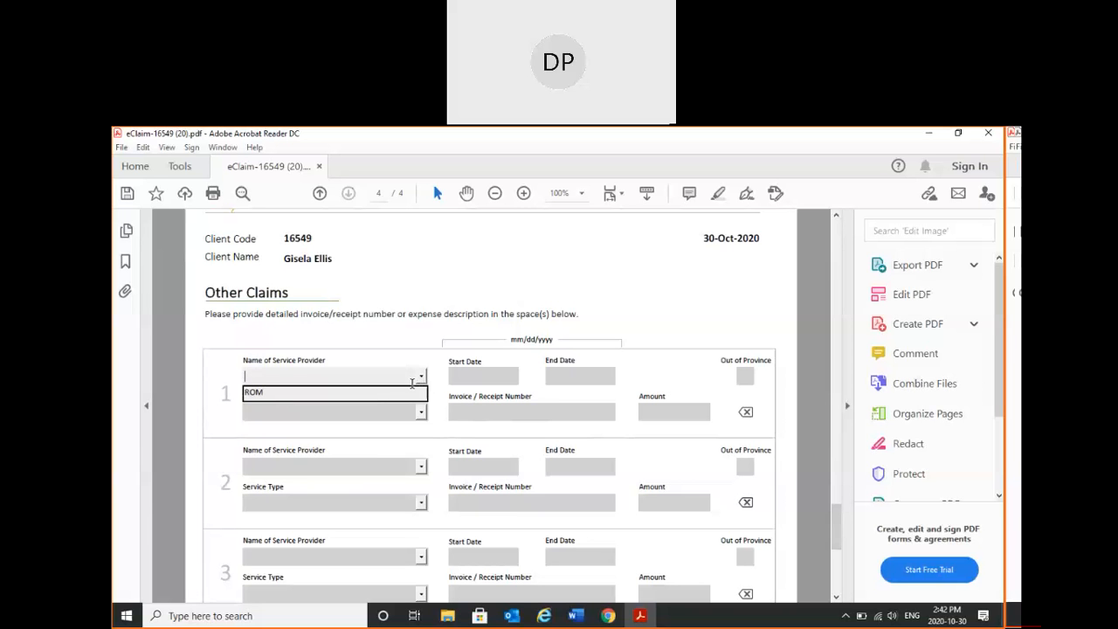
pyautogui.click(438, 380)
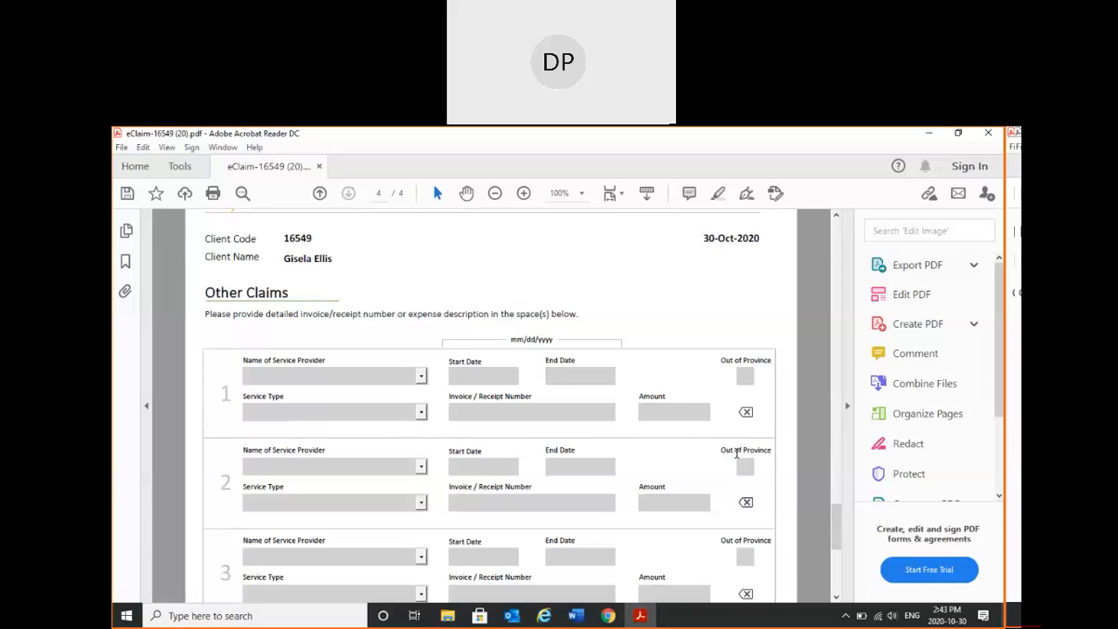
# - Return to page 1 and save the completed form to the Desktop under its current file name, replacing the existing copy
pyautogui.moveTo(836, 524); pyautogui.dragTo(832, 337)
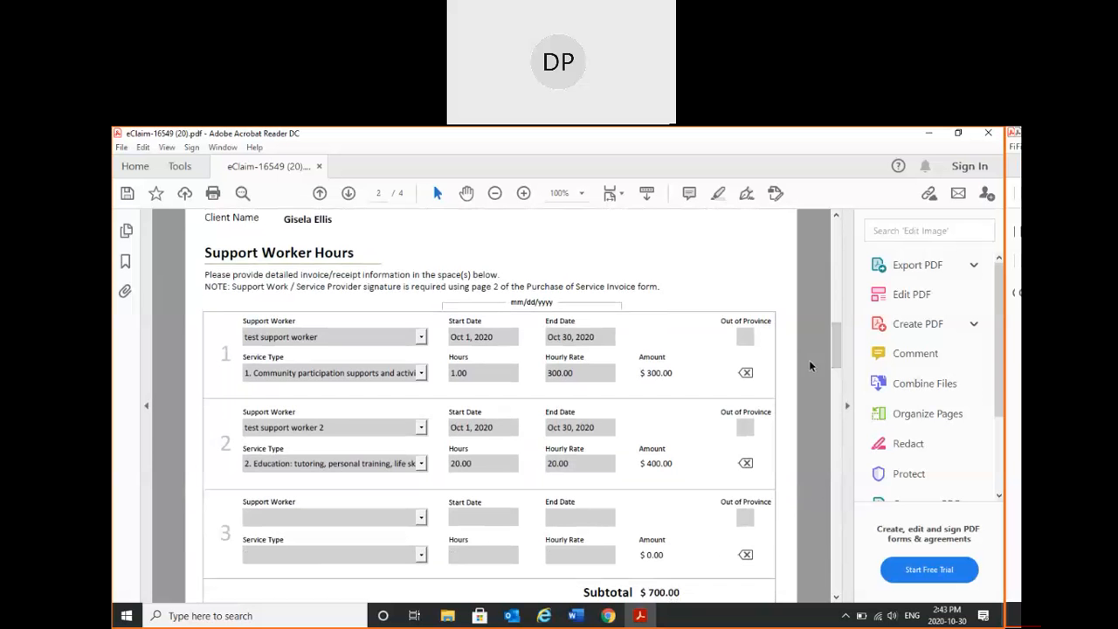
pyautogui.moveTo(836, 363); pyautogui.dragTo(836, 246)
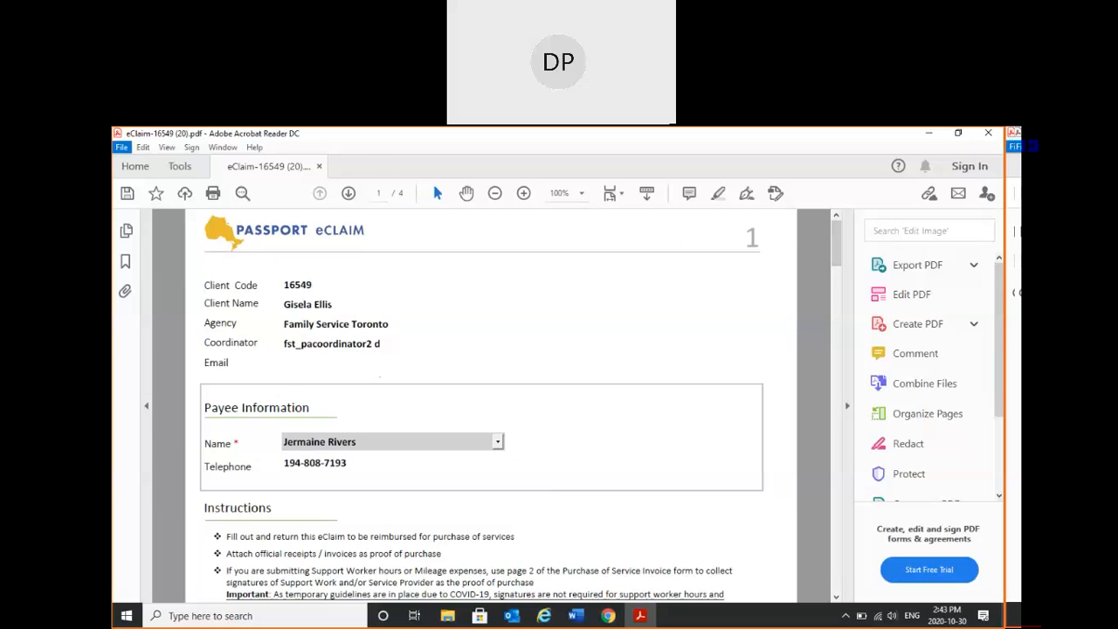
pyautogui.click(121, 146)
pyautogui.click(164, 250)
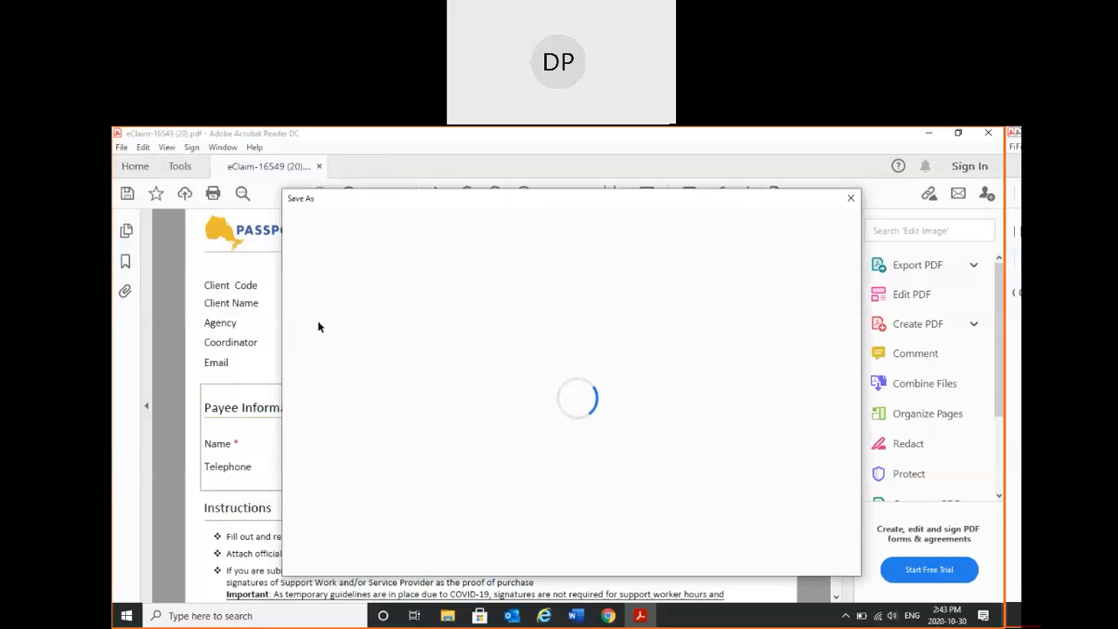
pyautogui.click(455, 340)
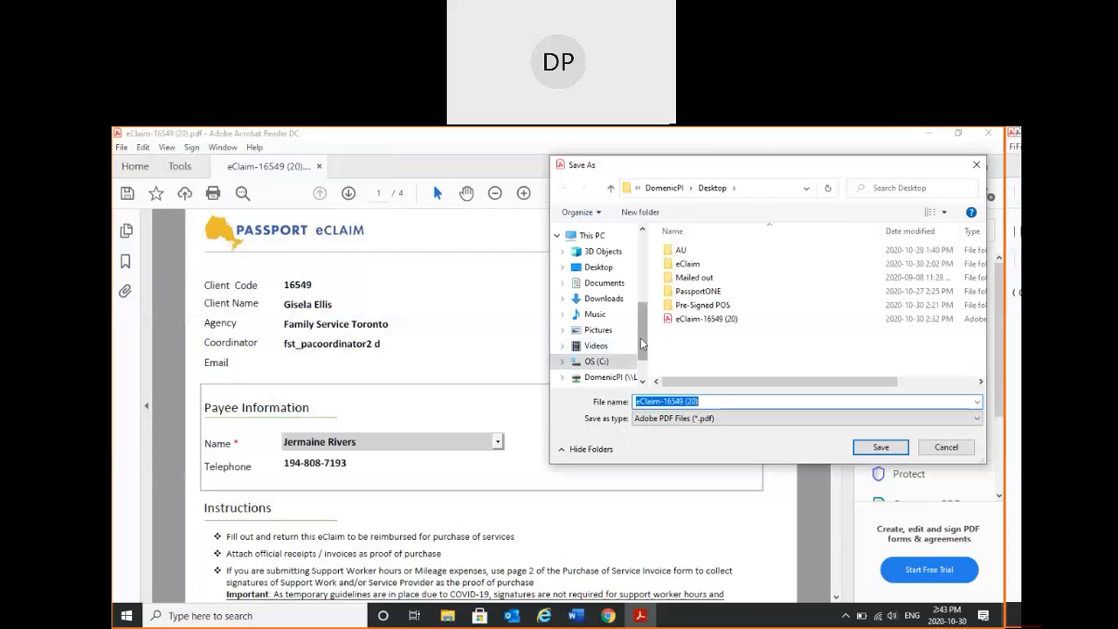
pyautogui.click(880, 446)
pyautogui.click(599, 372)
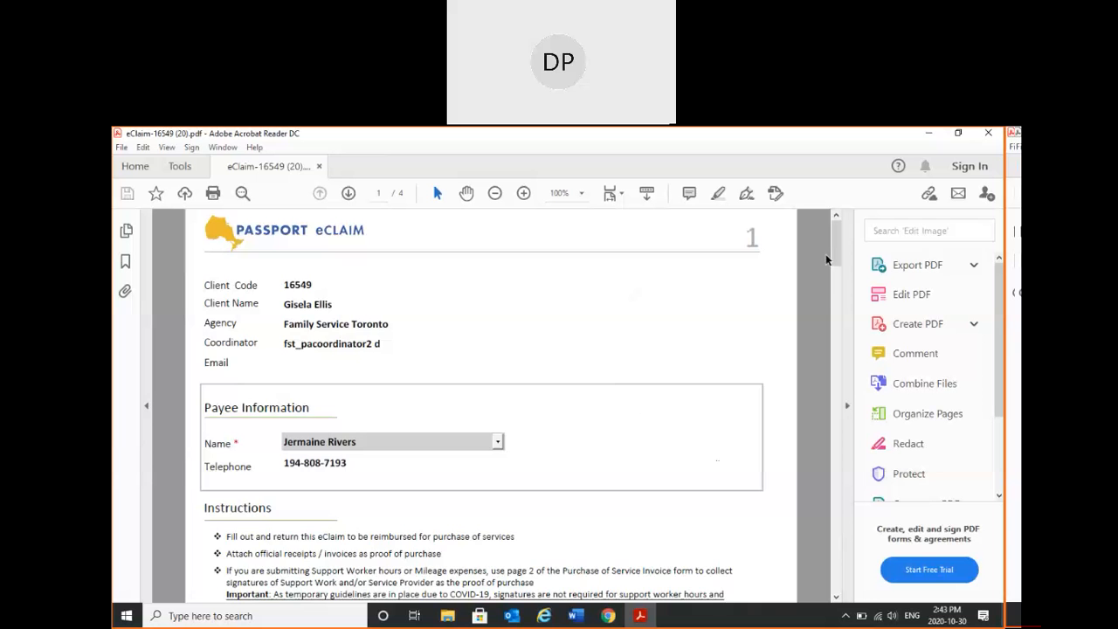
pyautogui.scroll(-5, 836, 248)
pyautogui.scroll(5, 834, 249)
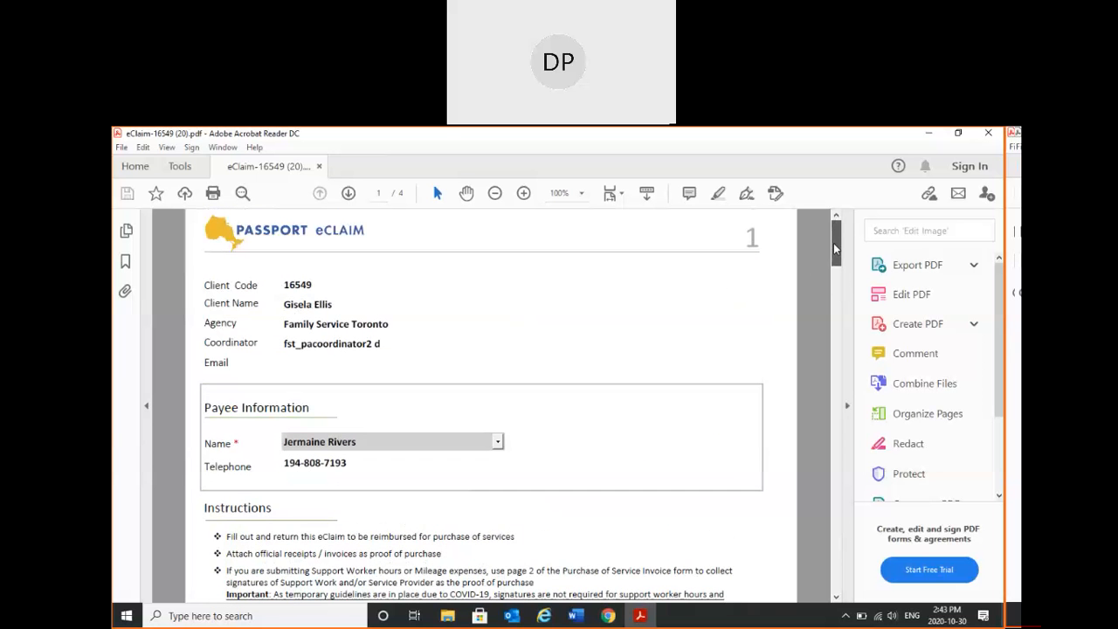